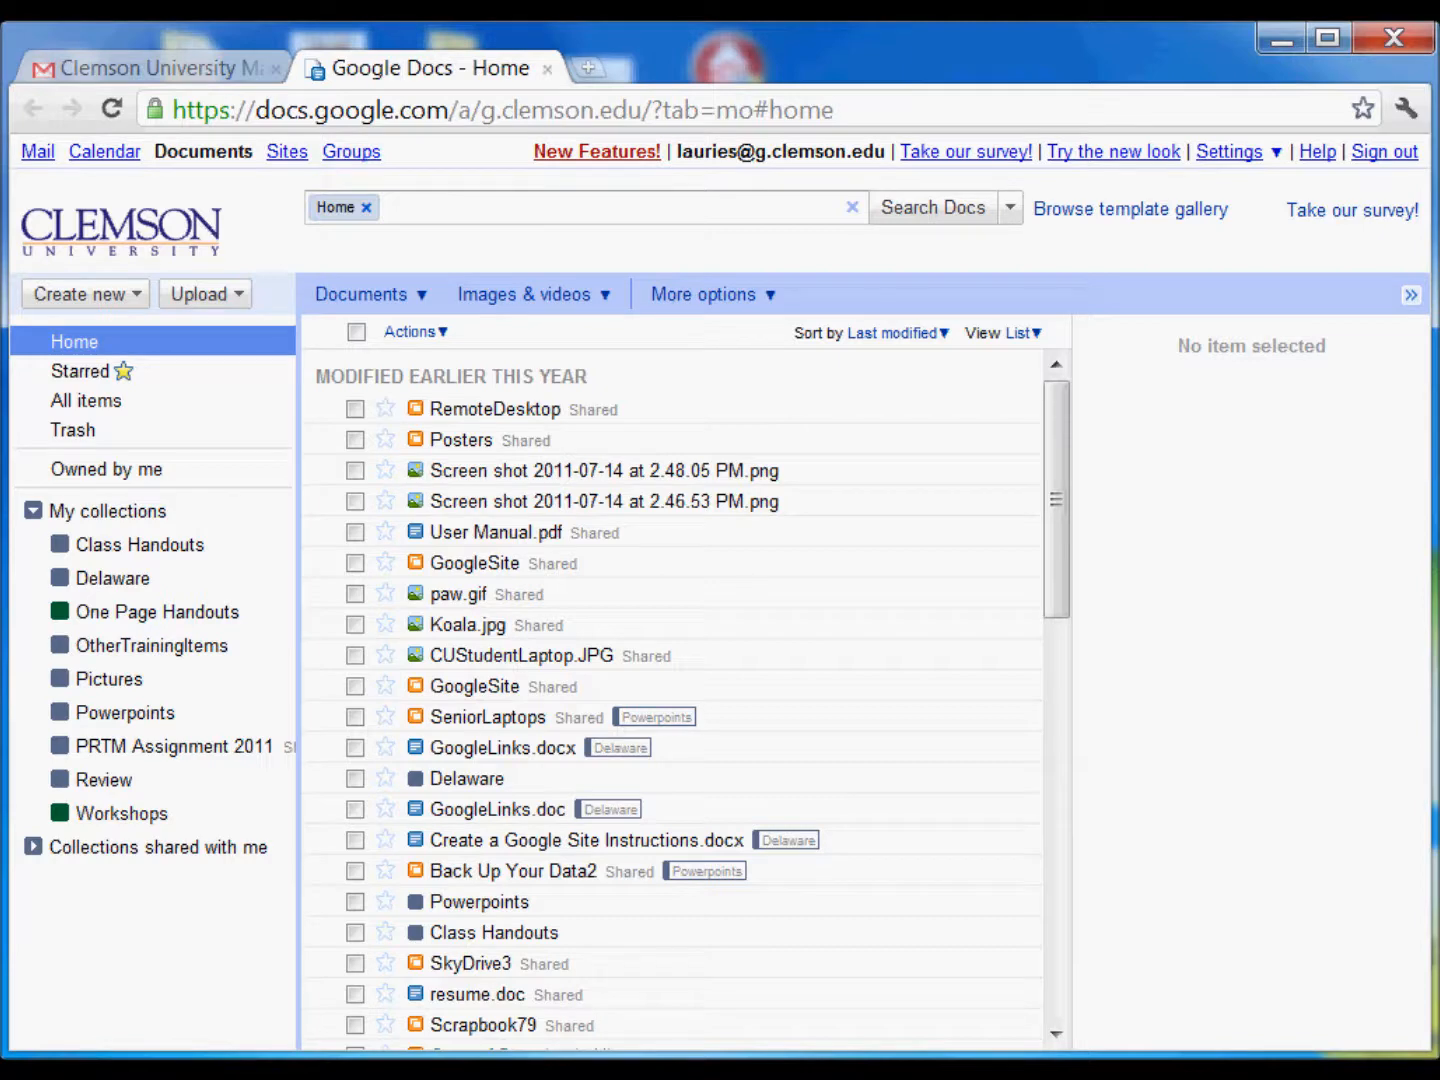
Step: Open Google Sites and look over the existing sites and the site categories available for browsing
left_click(287, 151)
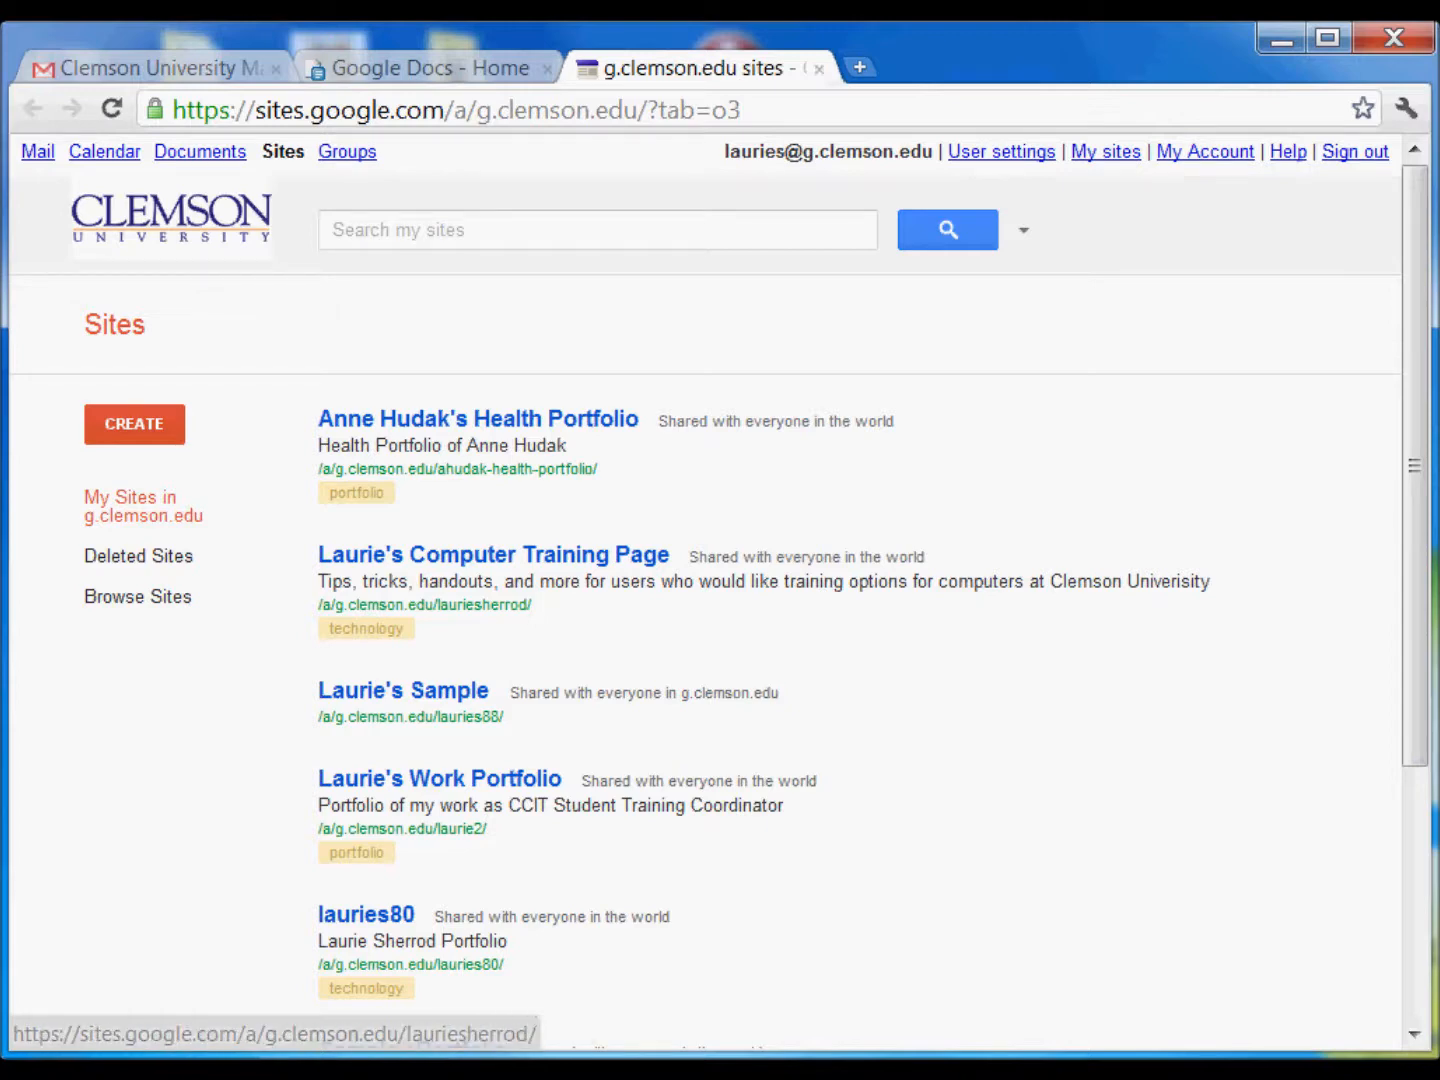
mouse_move(1415, 465)
left_mouse_down()
mouse_move(1414, 718)
mouse_move(1414, 466)
left_mouse_up()
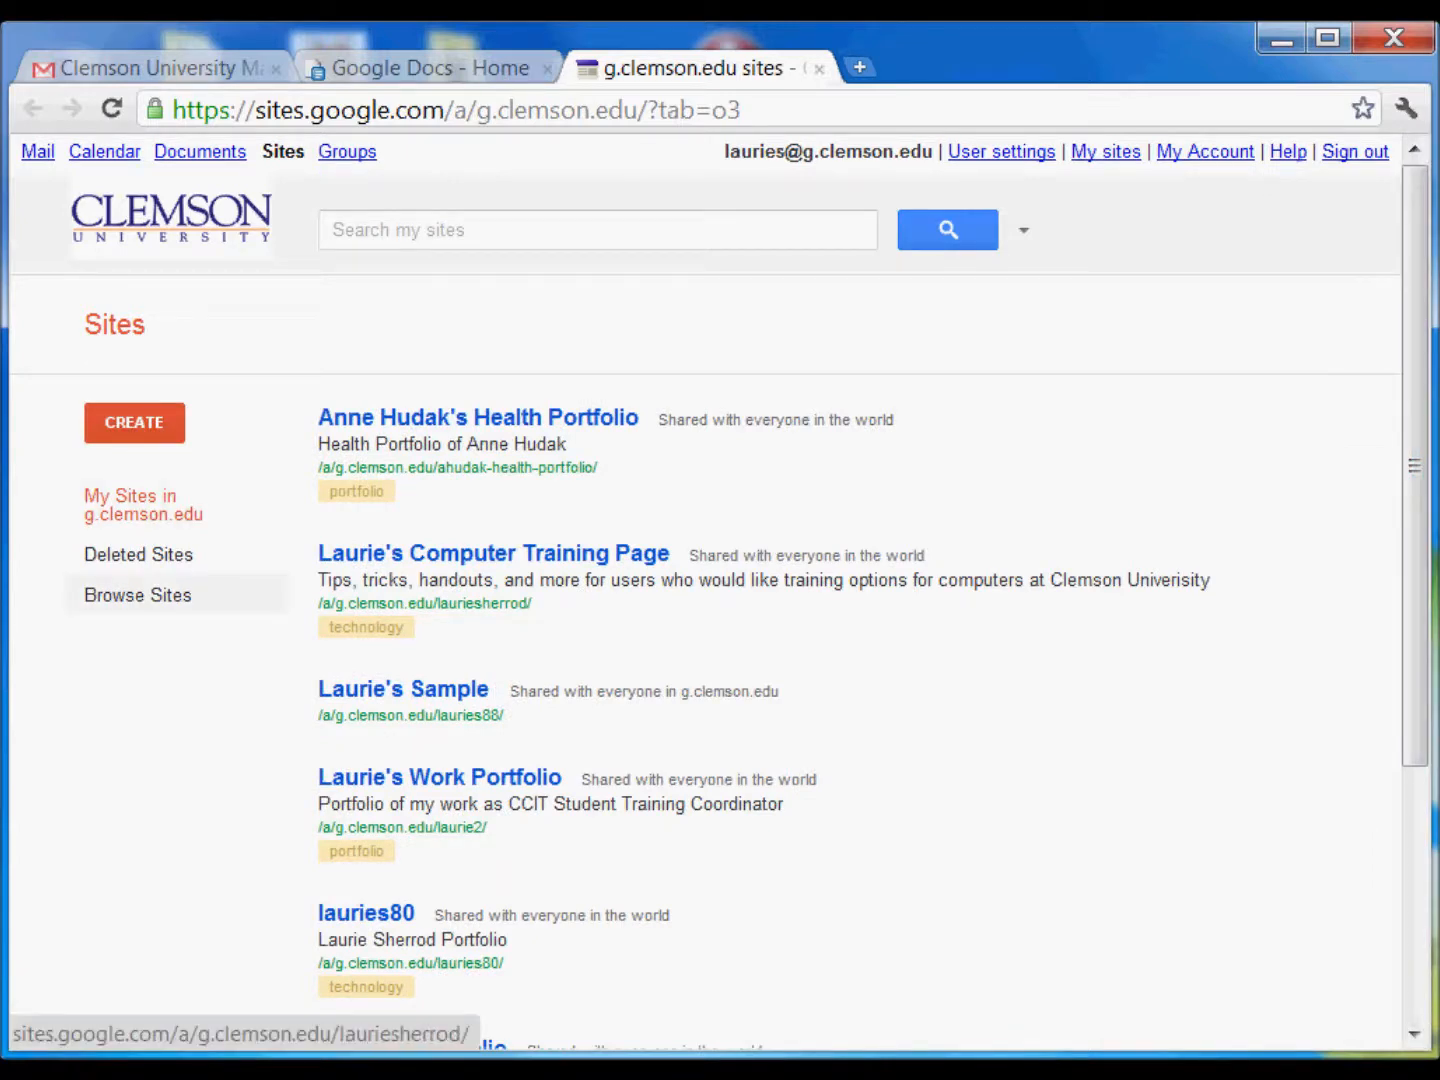
mouse_move(1415, 465)
left_mouse_down()
mouse_move(1415, 718)
mouse_move(1414, 465)
left_mouse_up()
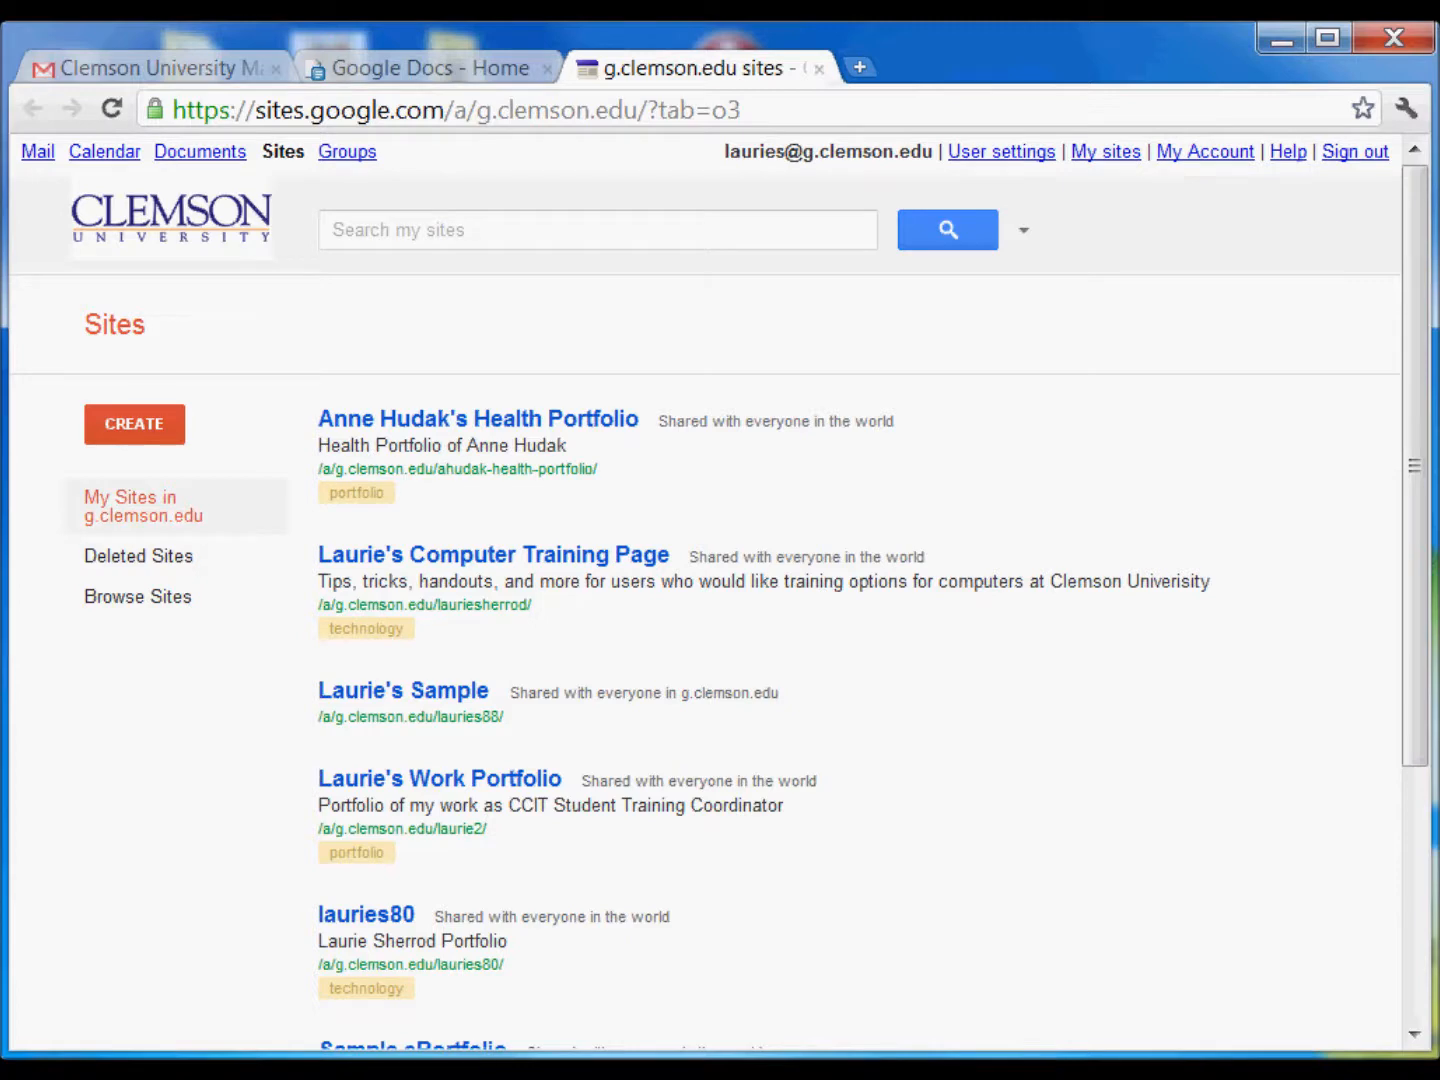
left_click(143, 505)
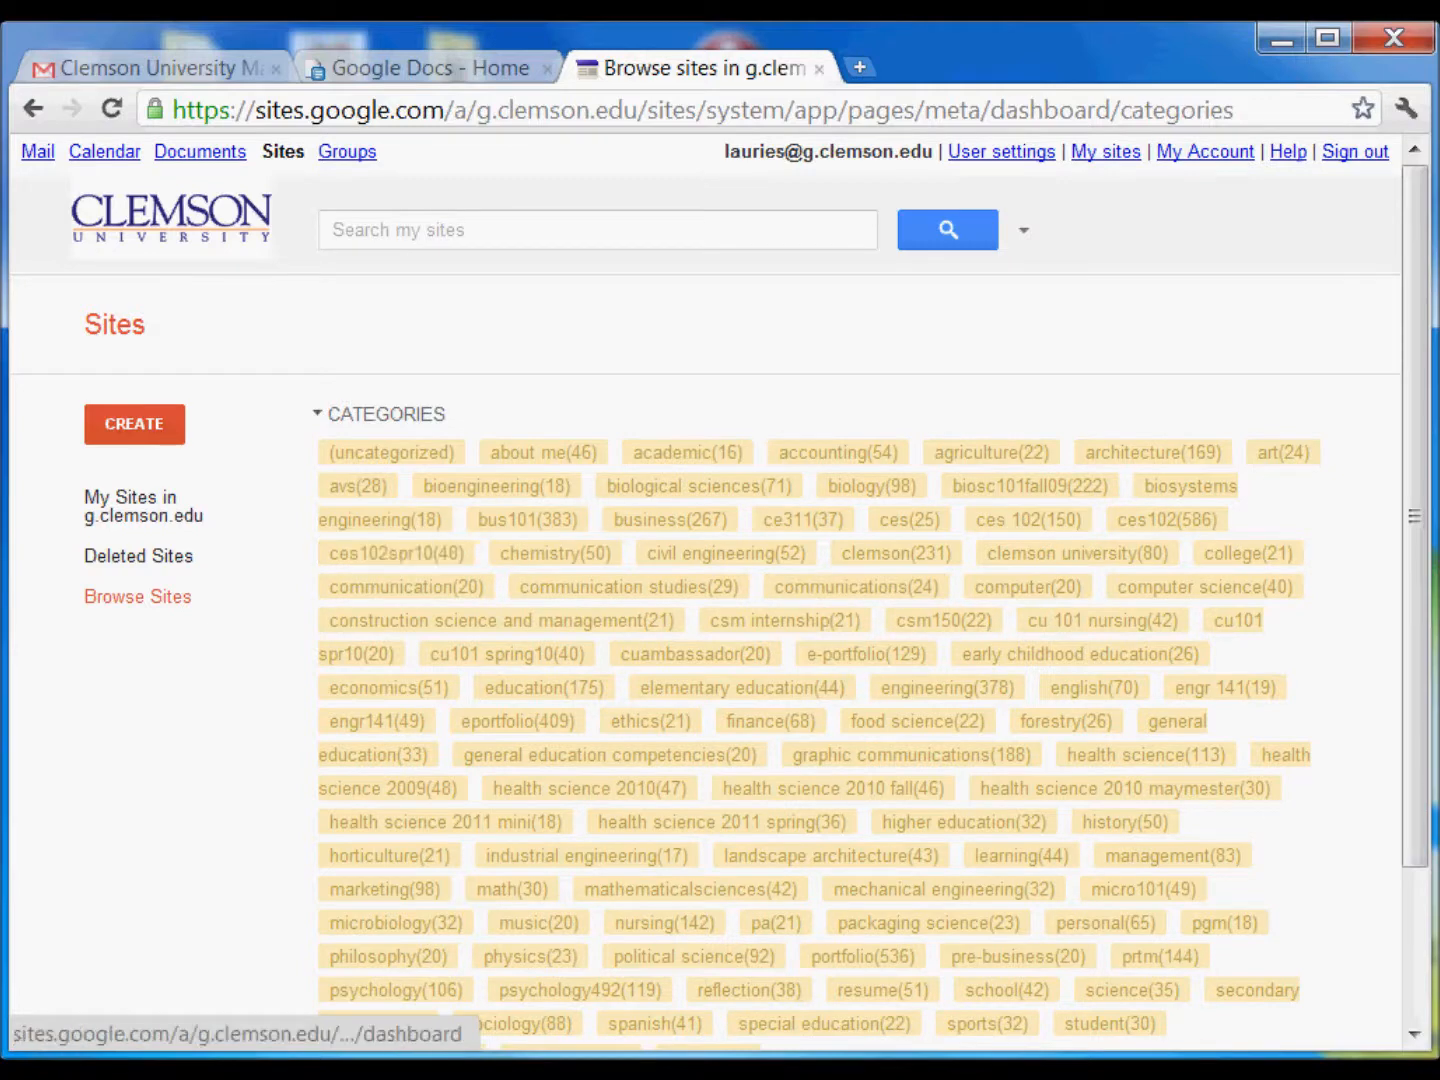
Step: Start a new site from the blank template, name it lauries101 and select the Madison theme
left_click(134, 424)
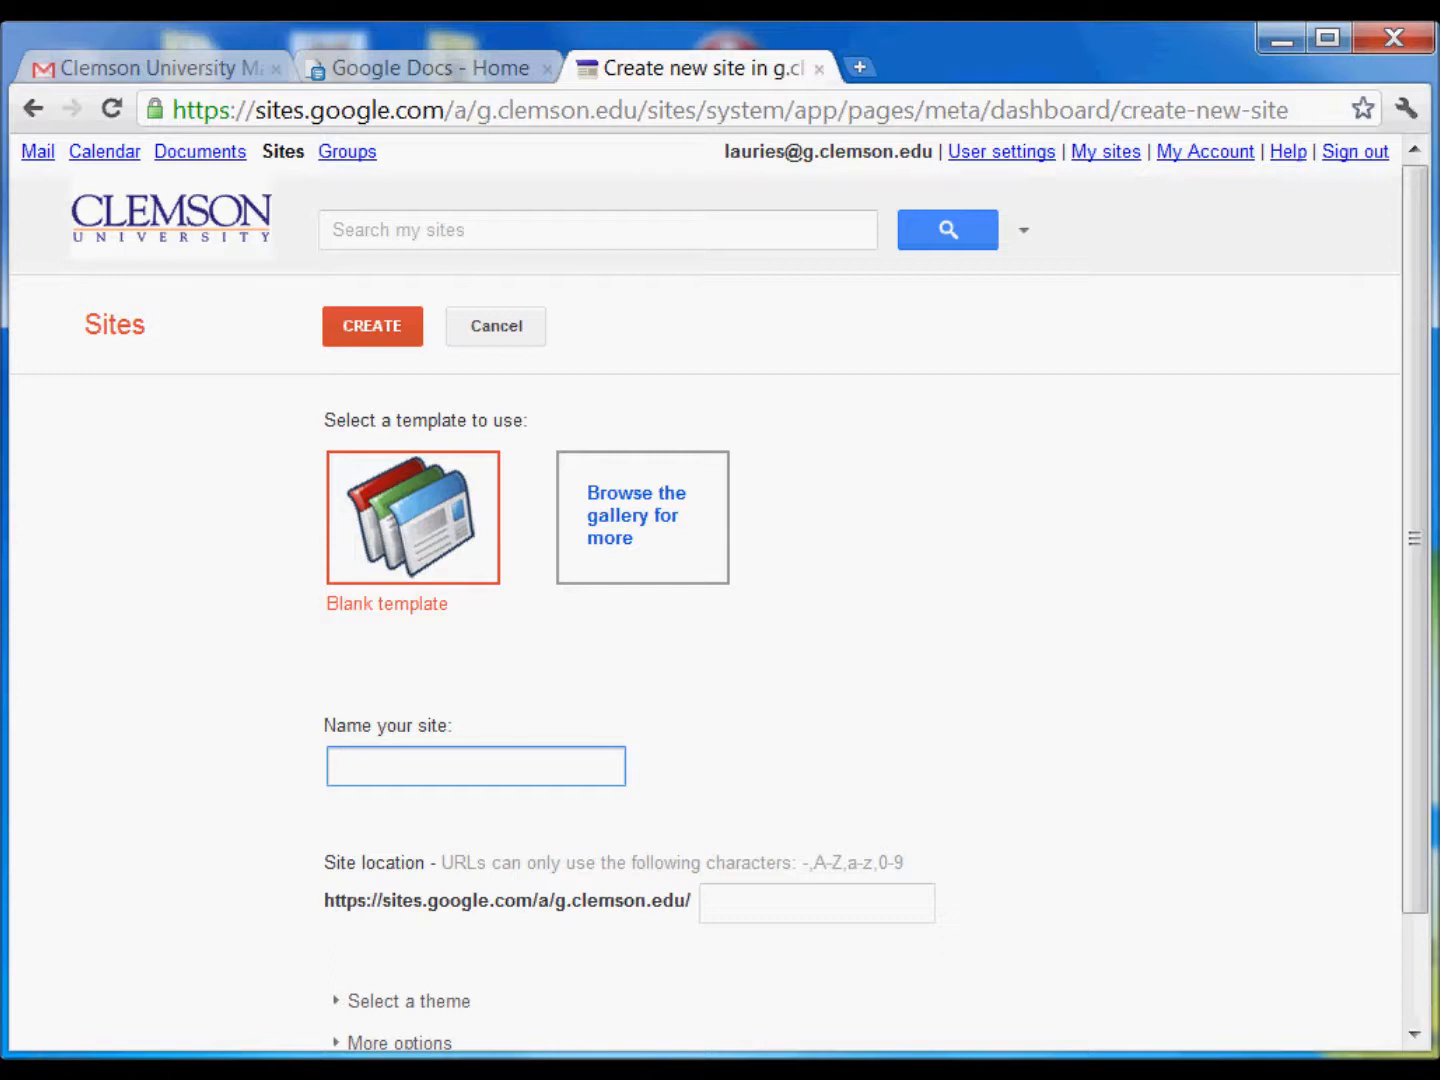
type("lauries101")
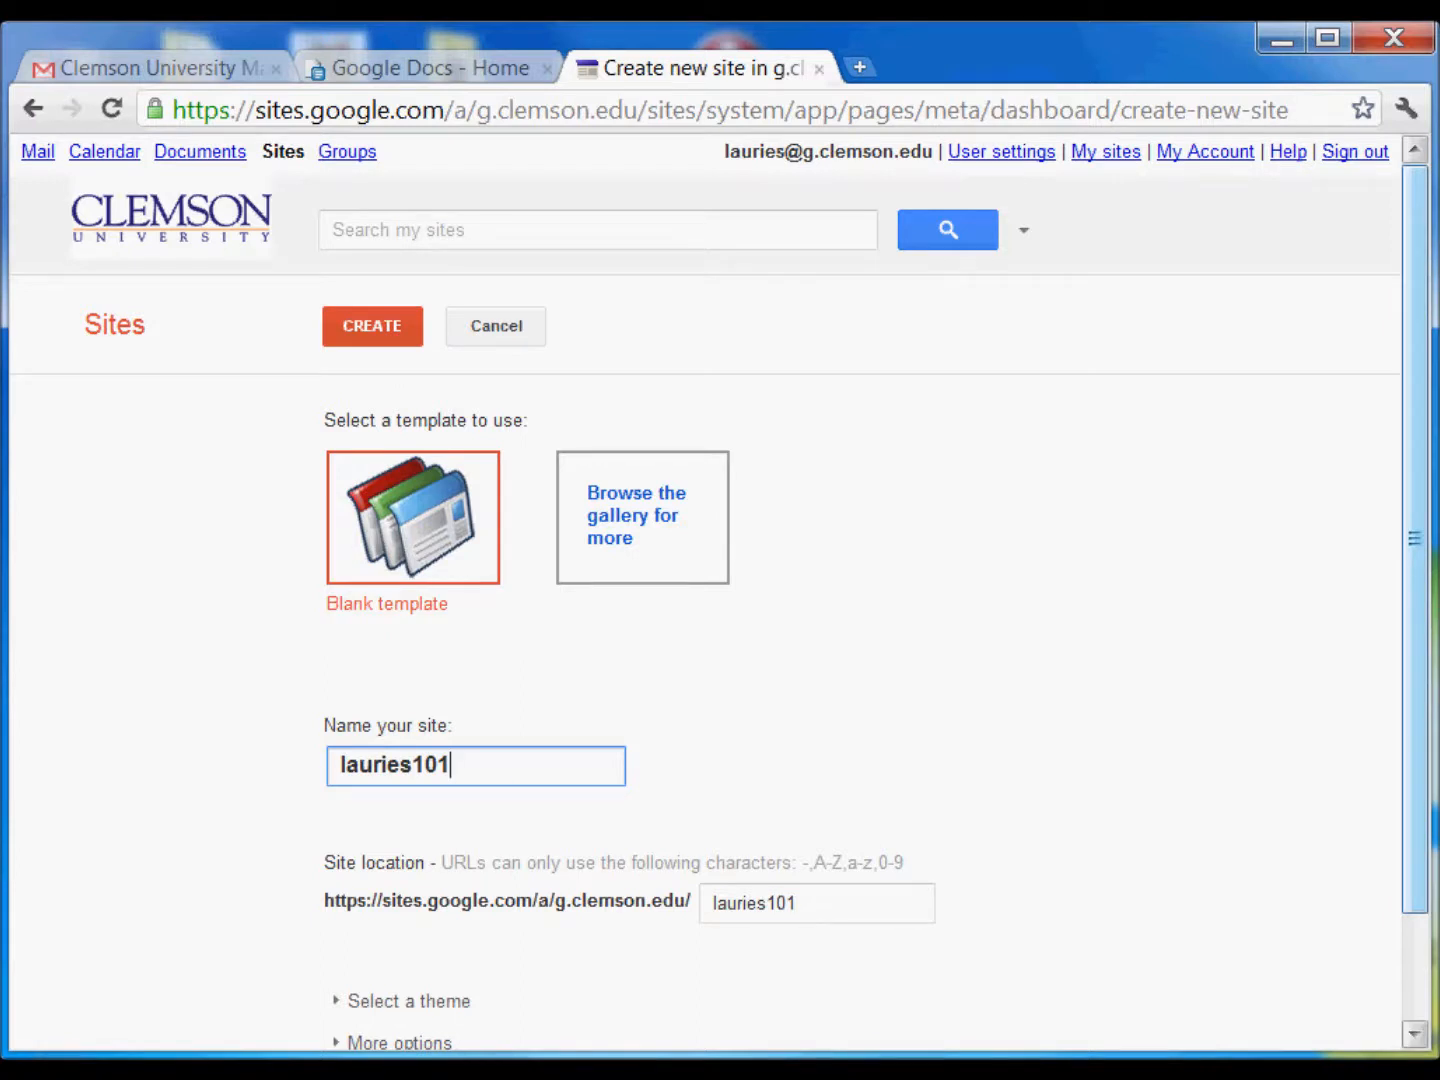
left_click_drag(1414, 538, 1414, 643)
left_click(402, 875)
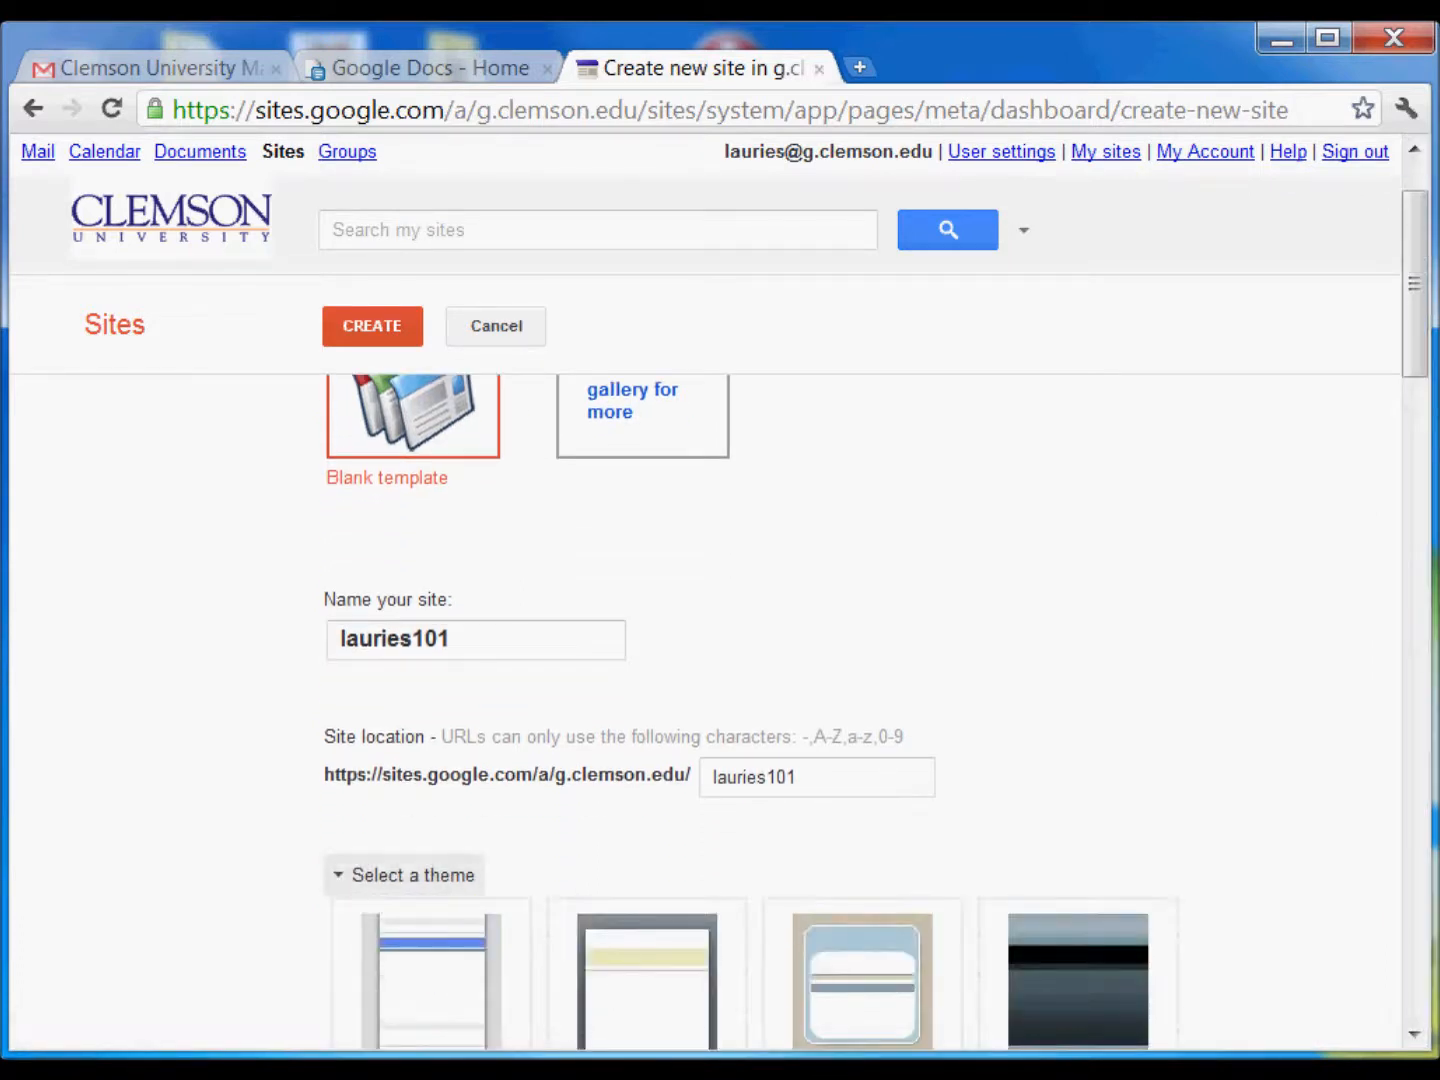
left_click_drag(1414, 283, 1414, 474)
left_click(647, 786)
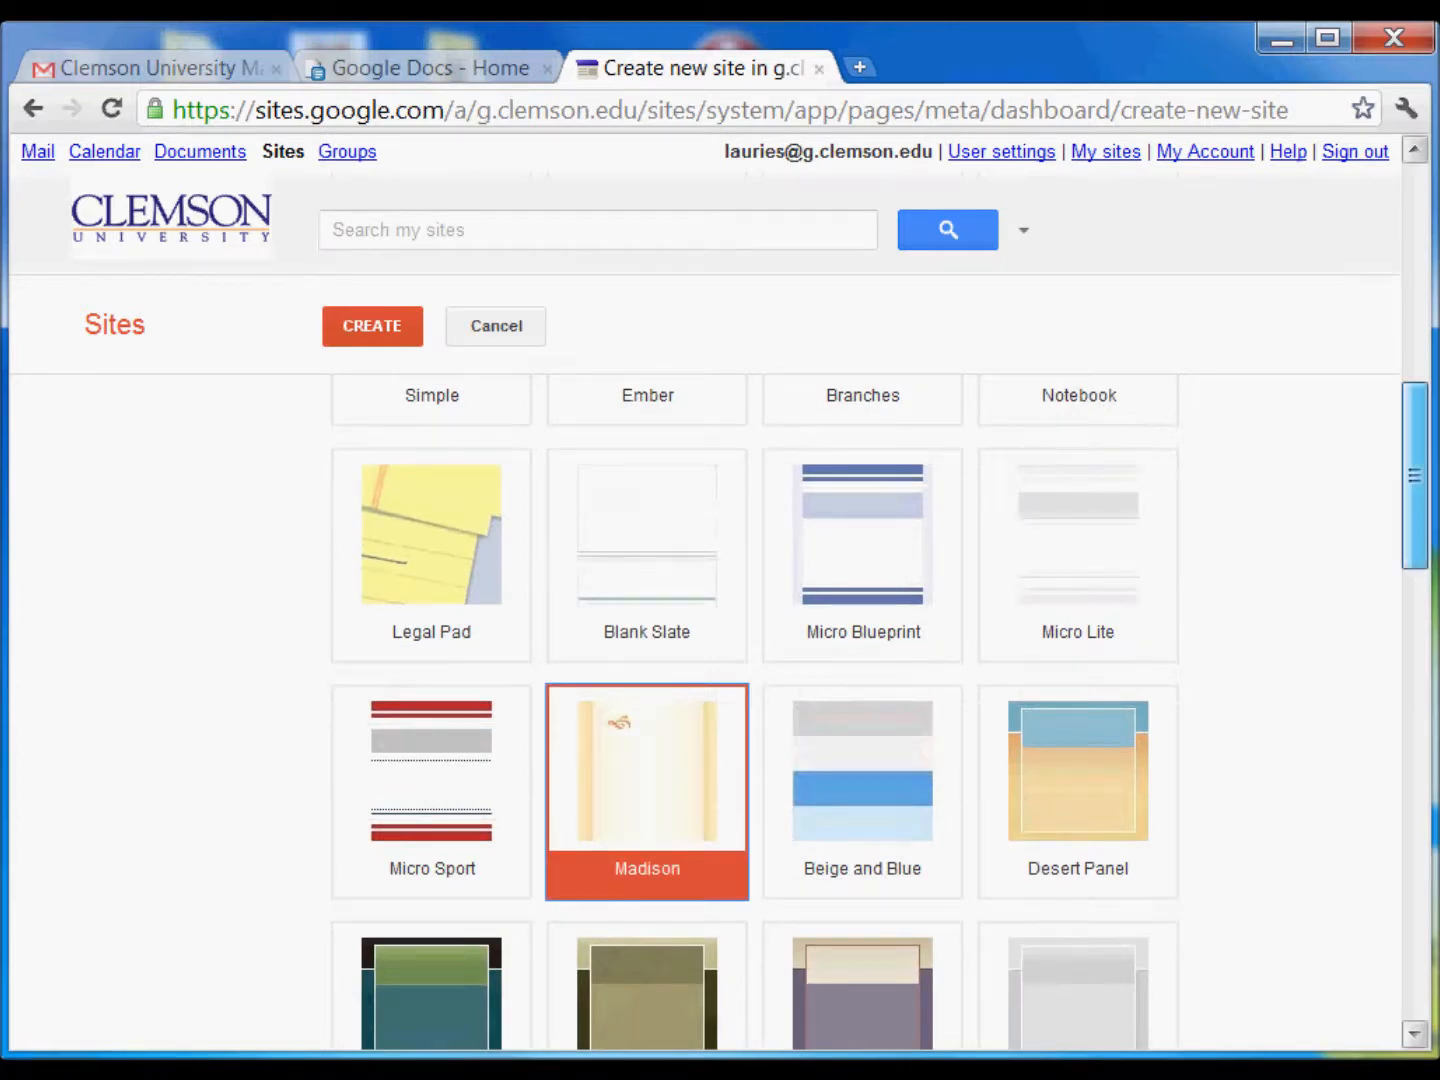
Step: Expand the additional site options and set the site category to Communications
left_click_drag(1415, 476, 1416, 923)
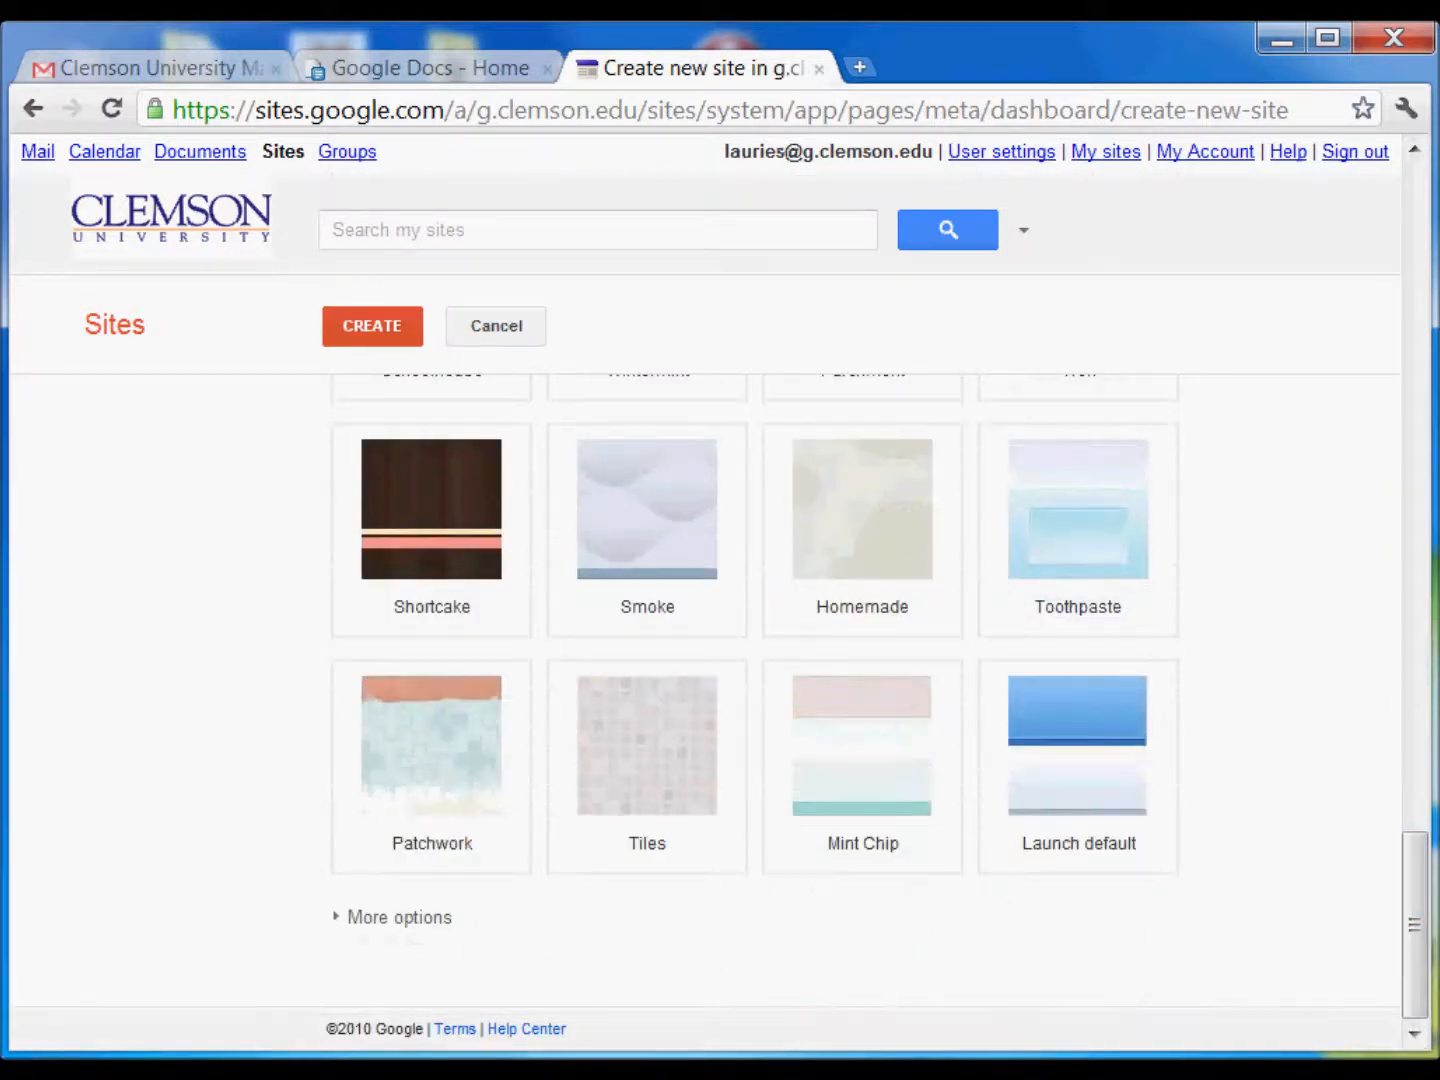
left_click(394, 917)
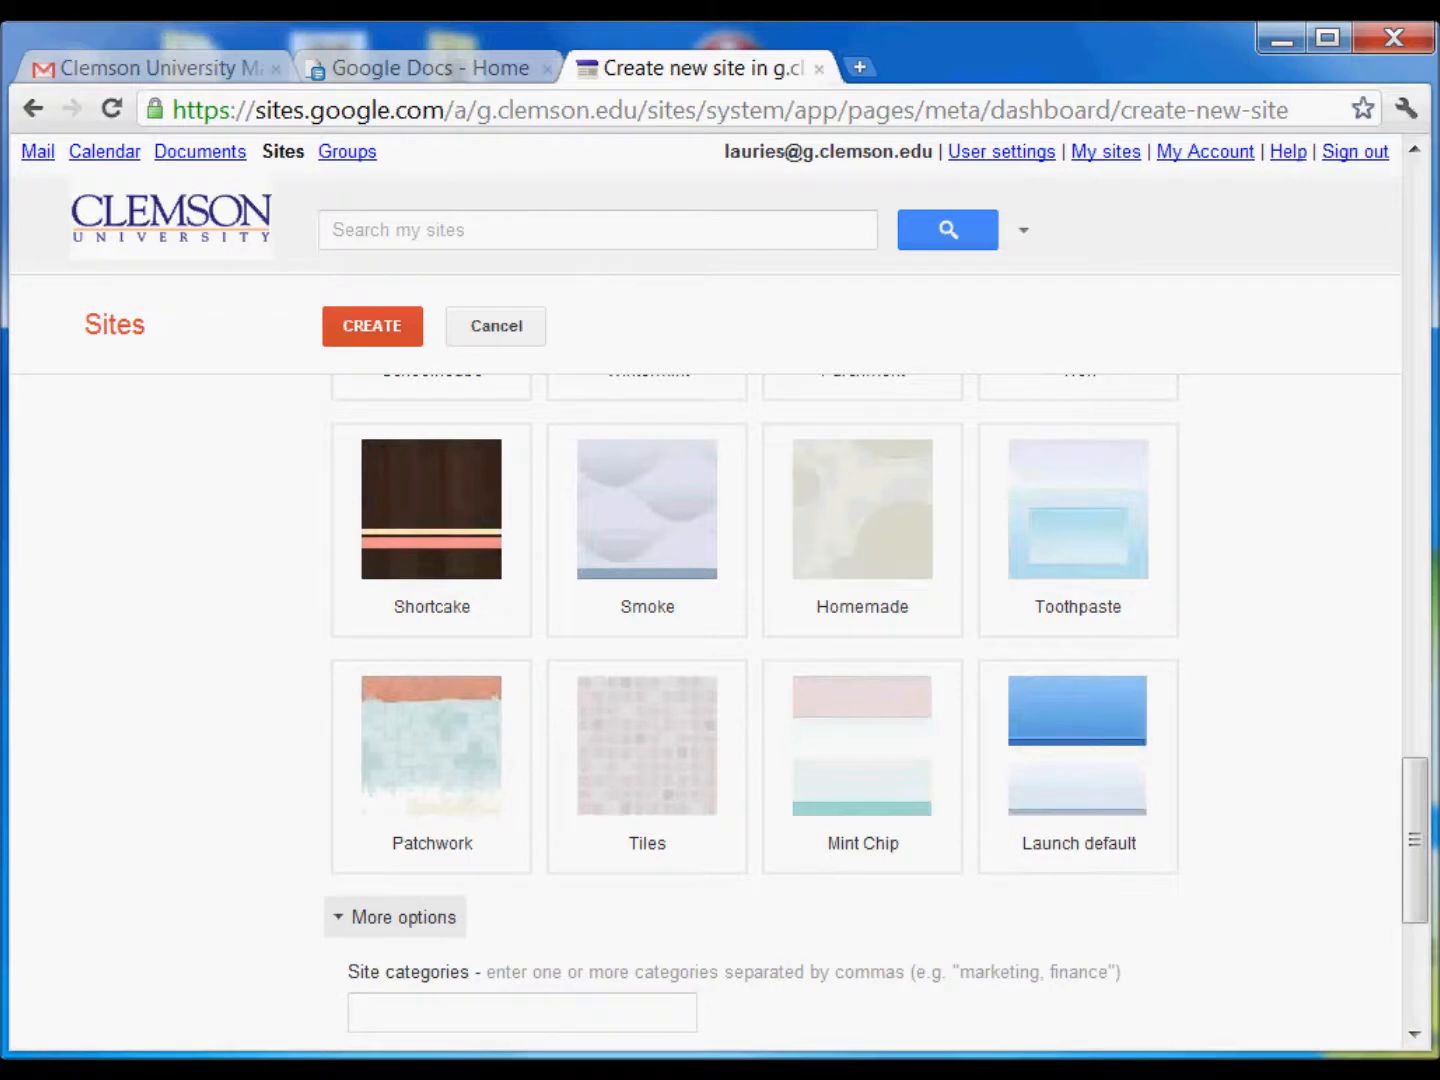
left_click_drag(1416, 840, 1415, 922)
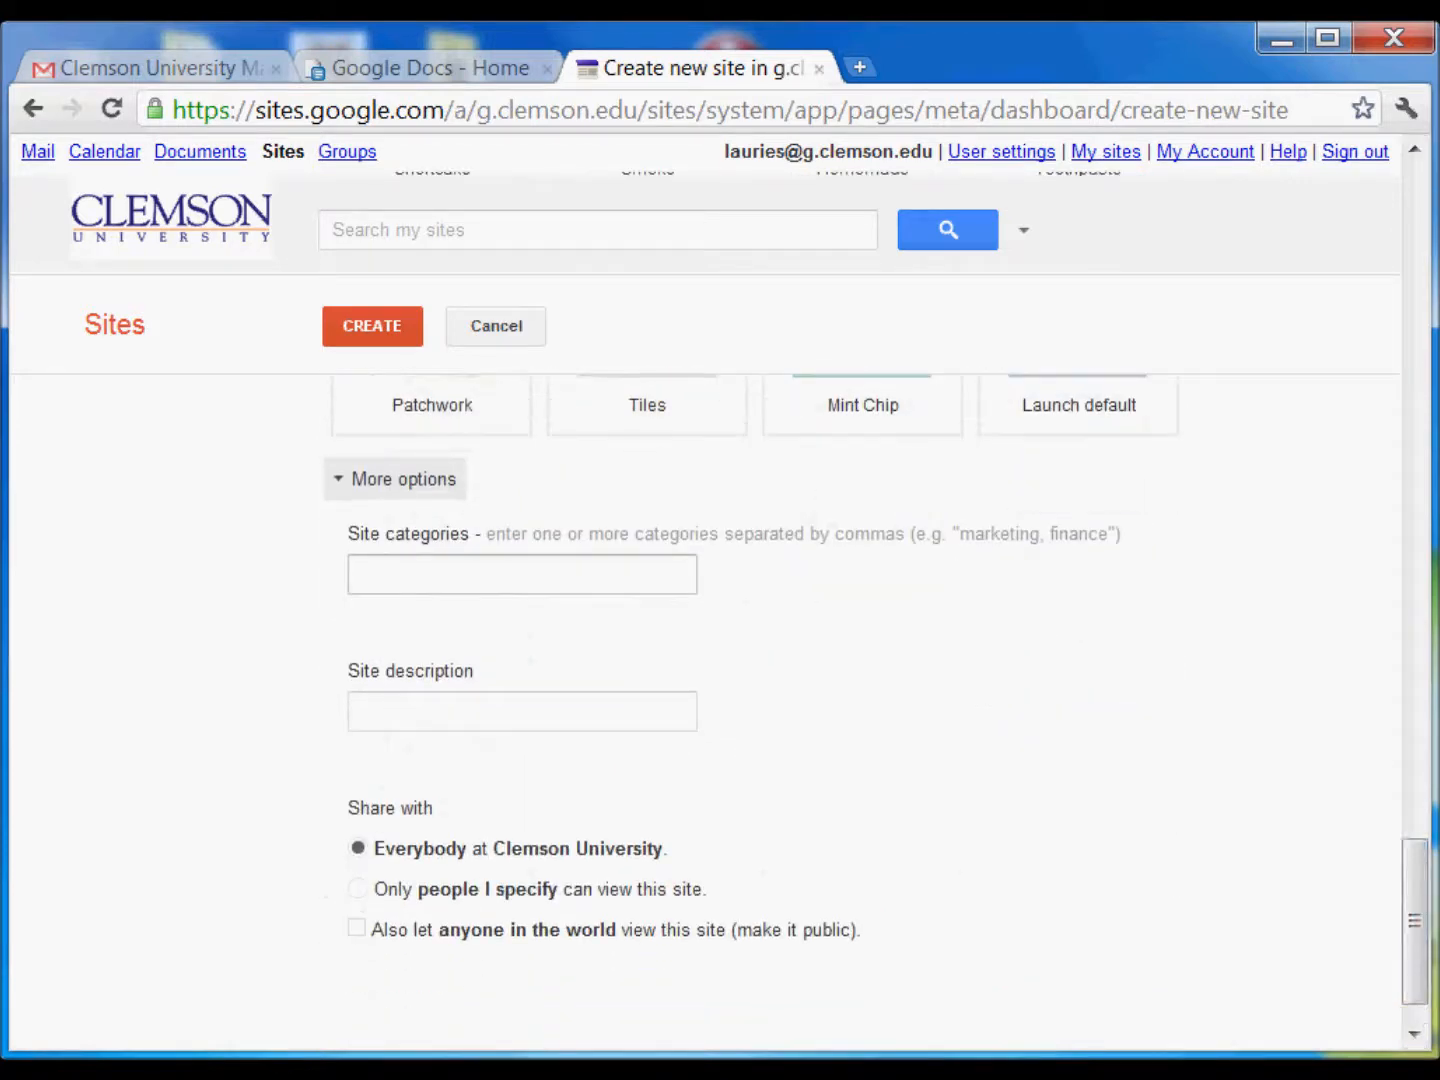
left_click(522, 574)
type("Comm")
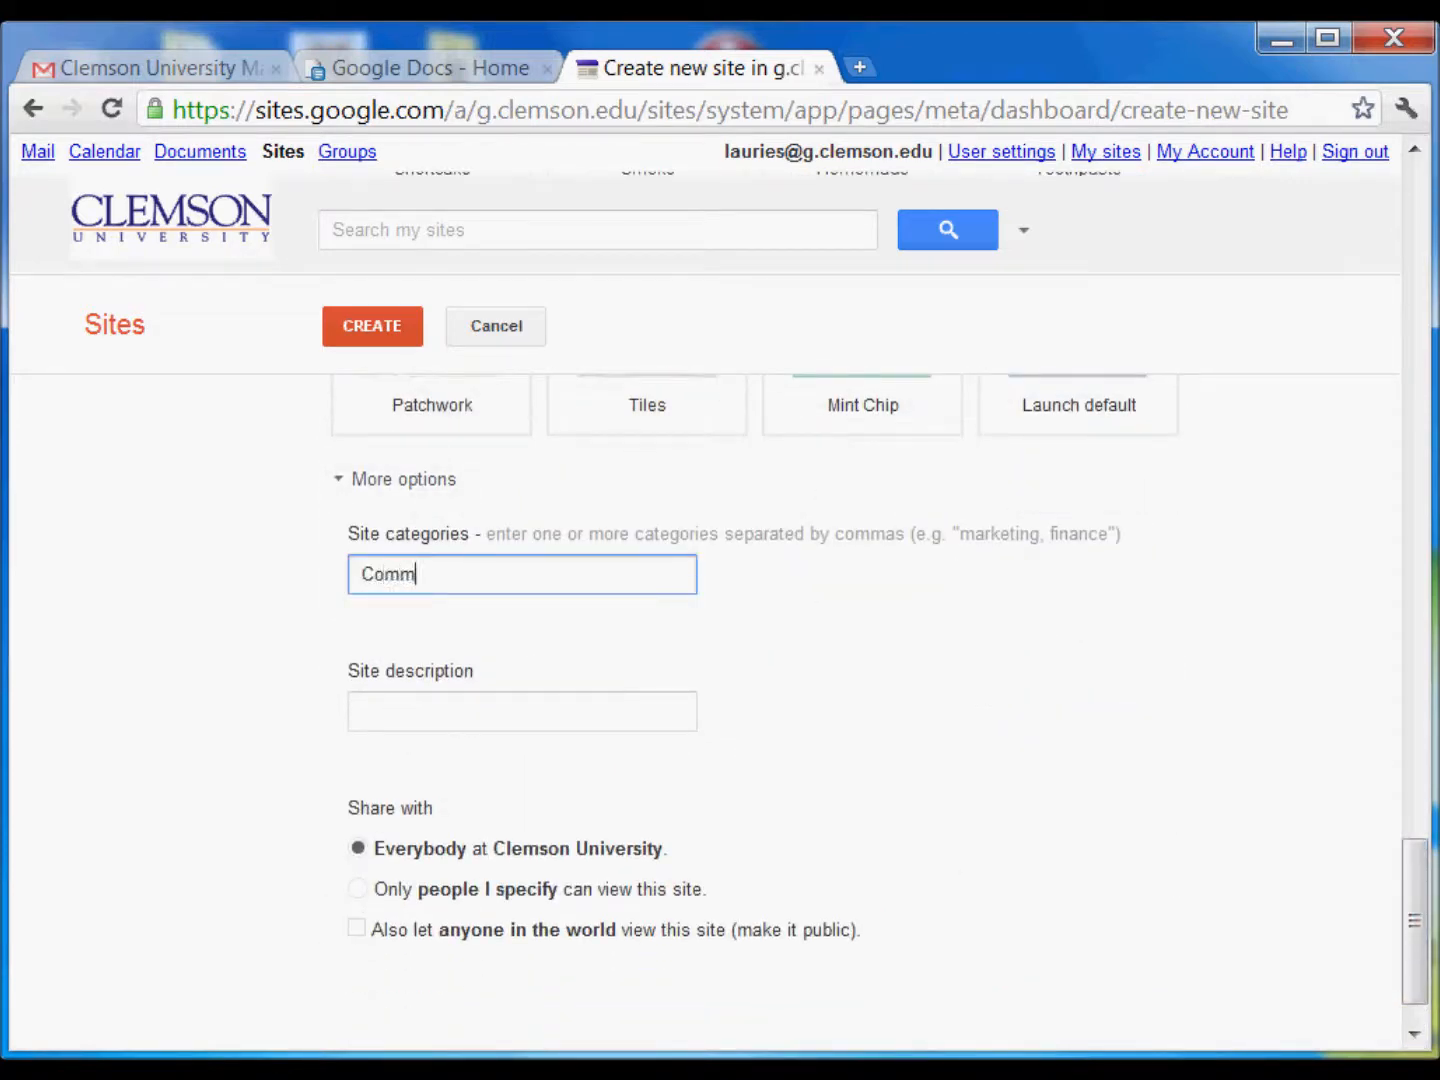
type("unications")
Step: Fill in the site description with the owner's full name in possessive form followed by "Clemson ePortfolio"
left_click(522, 711)
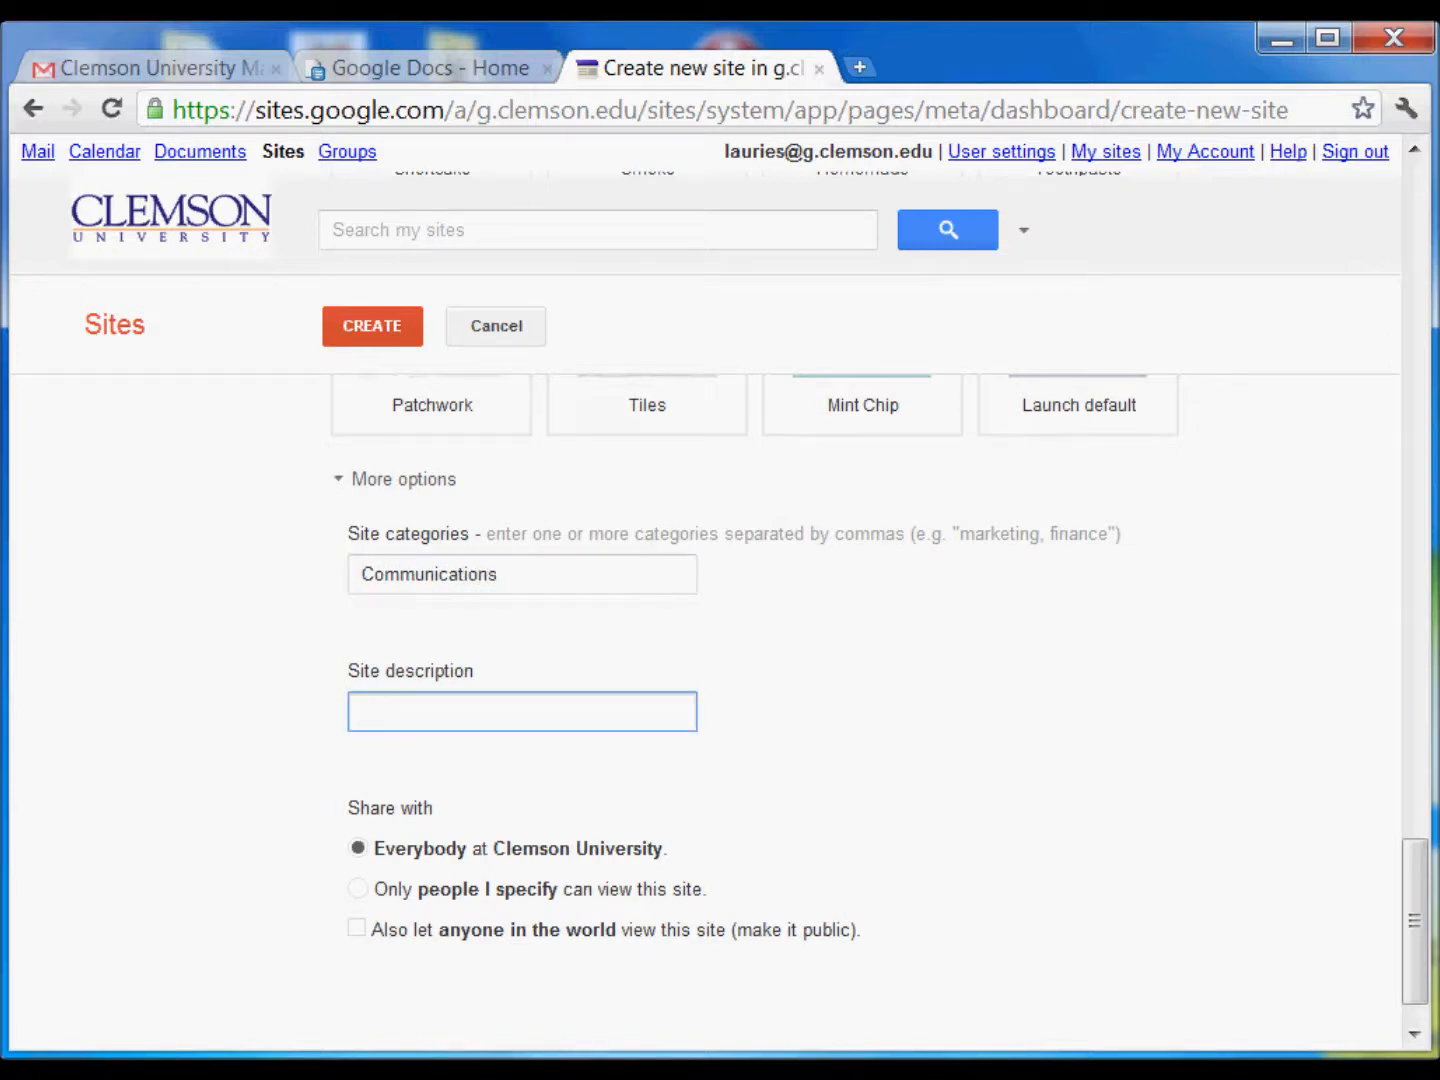
type("Laurie Sherrod's e")
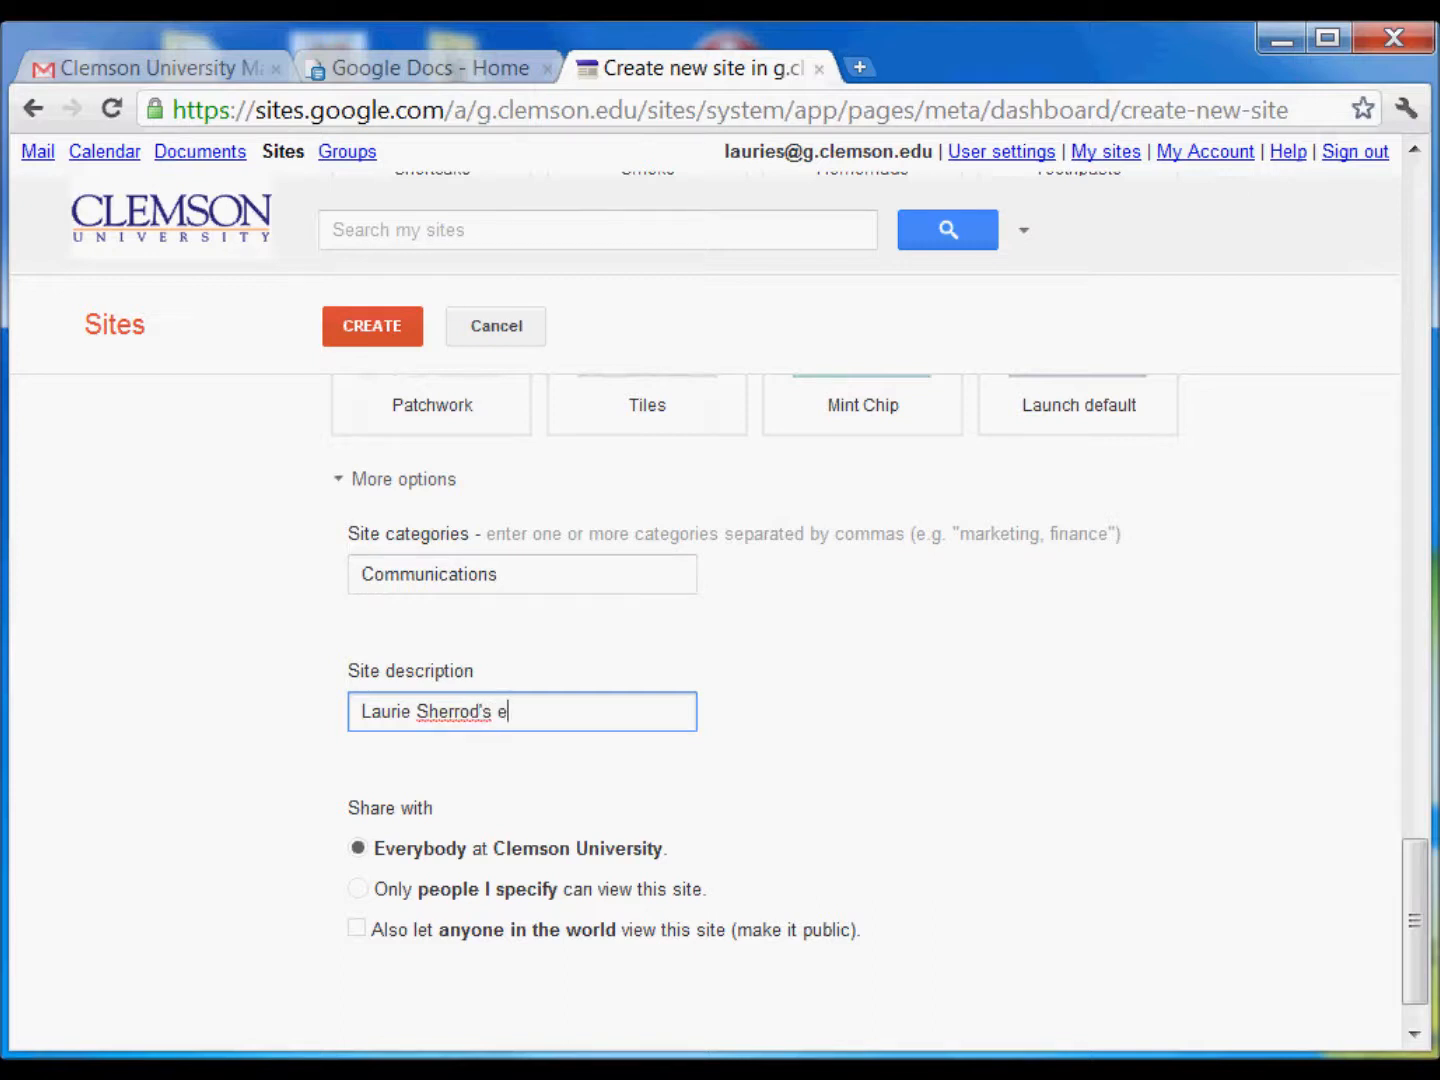
key("BackSpace")
type("Clemson ePortfolio")
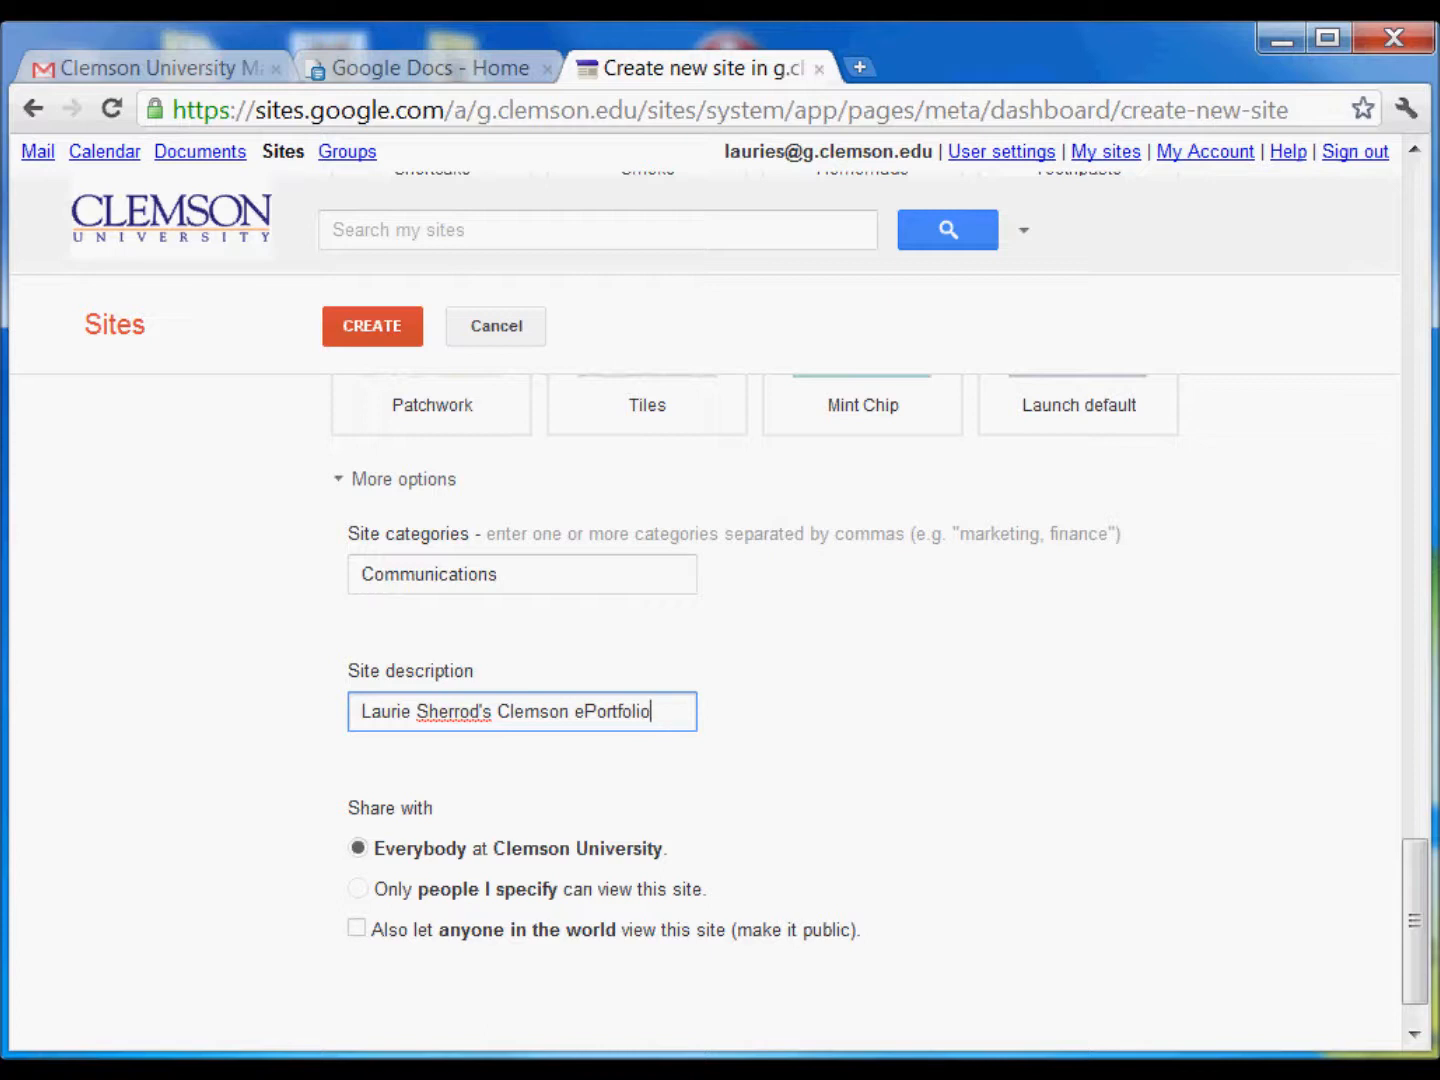
Step: Allow anyone in the world to view the site and create it
left_click(357, 929)
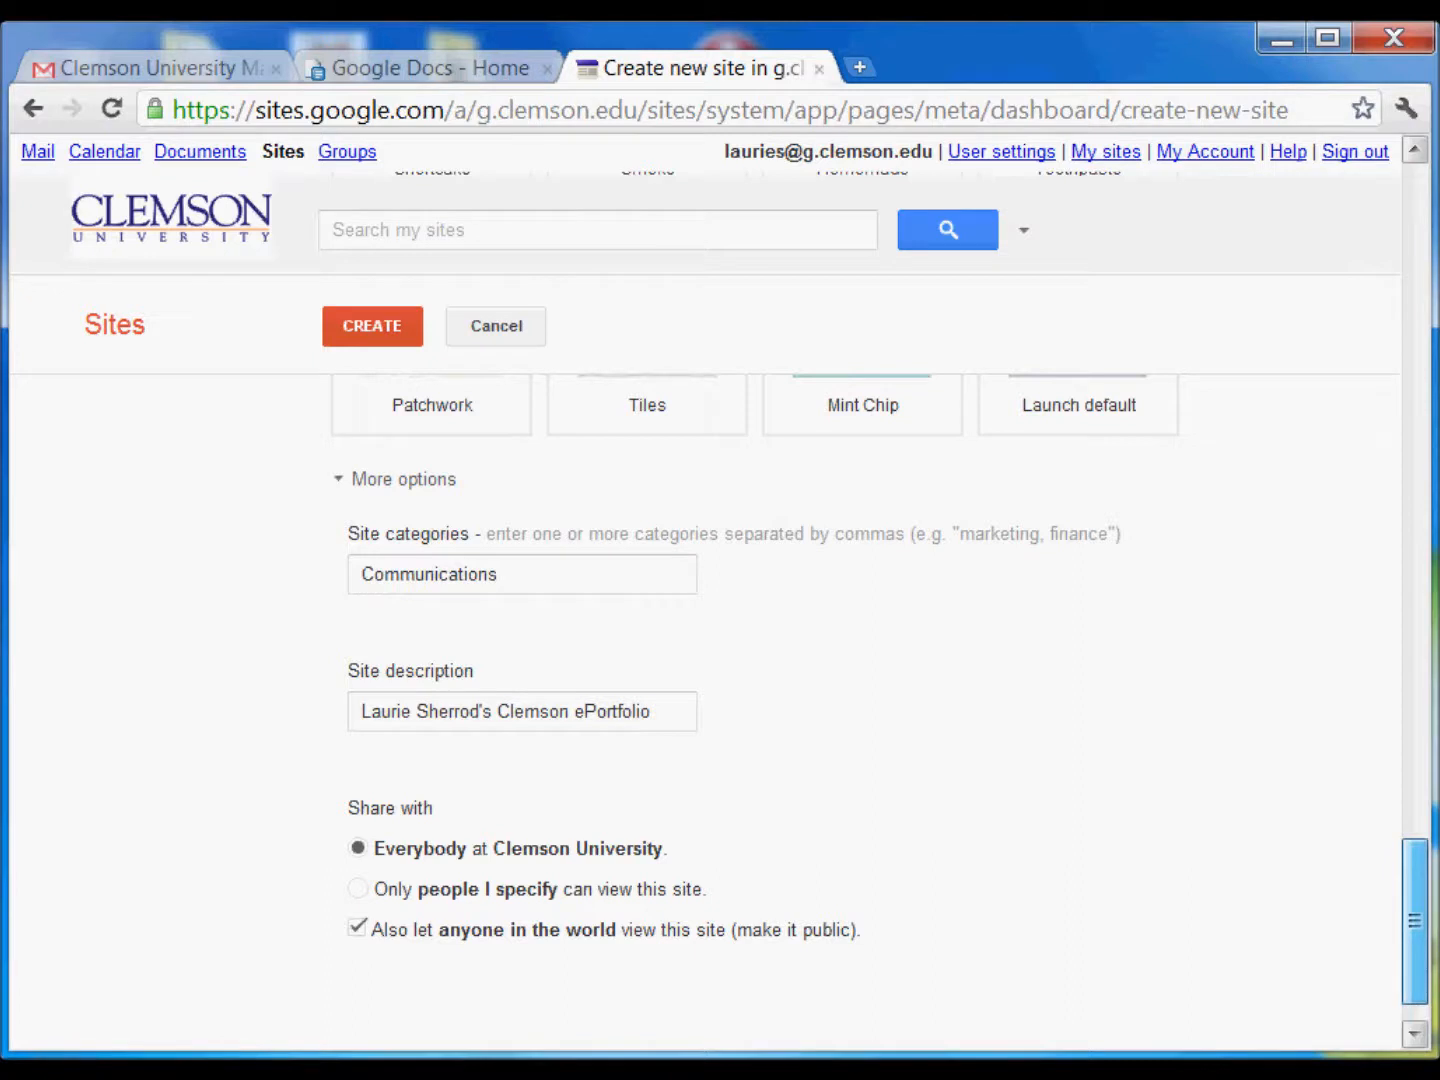
scroll(1414, 930, "down", 1)
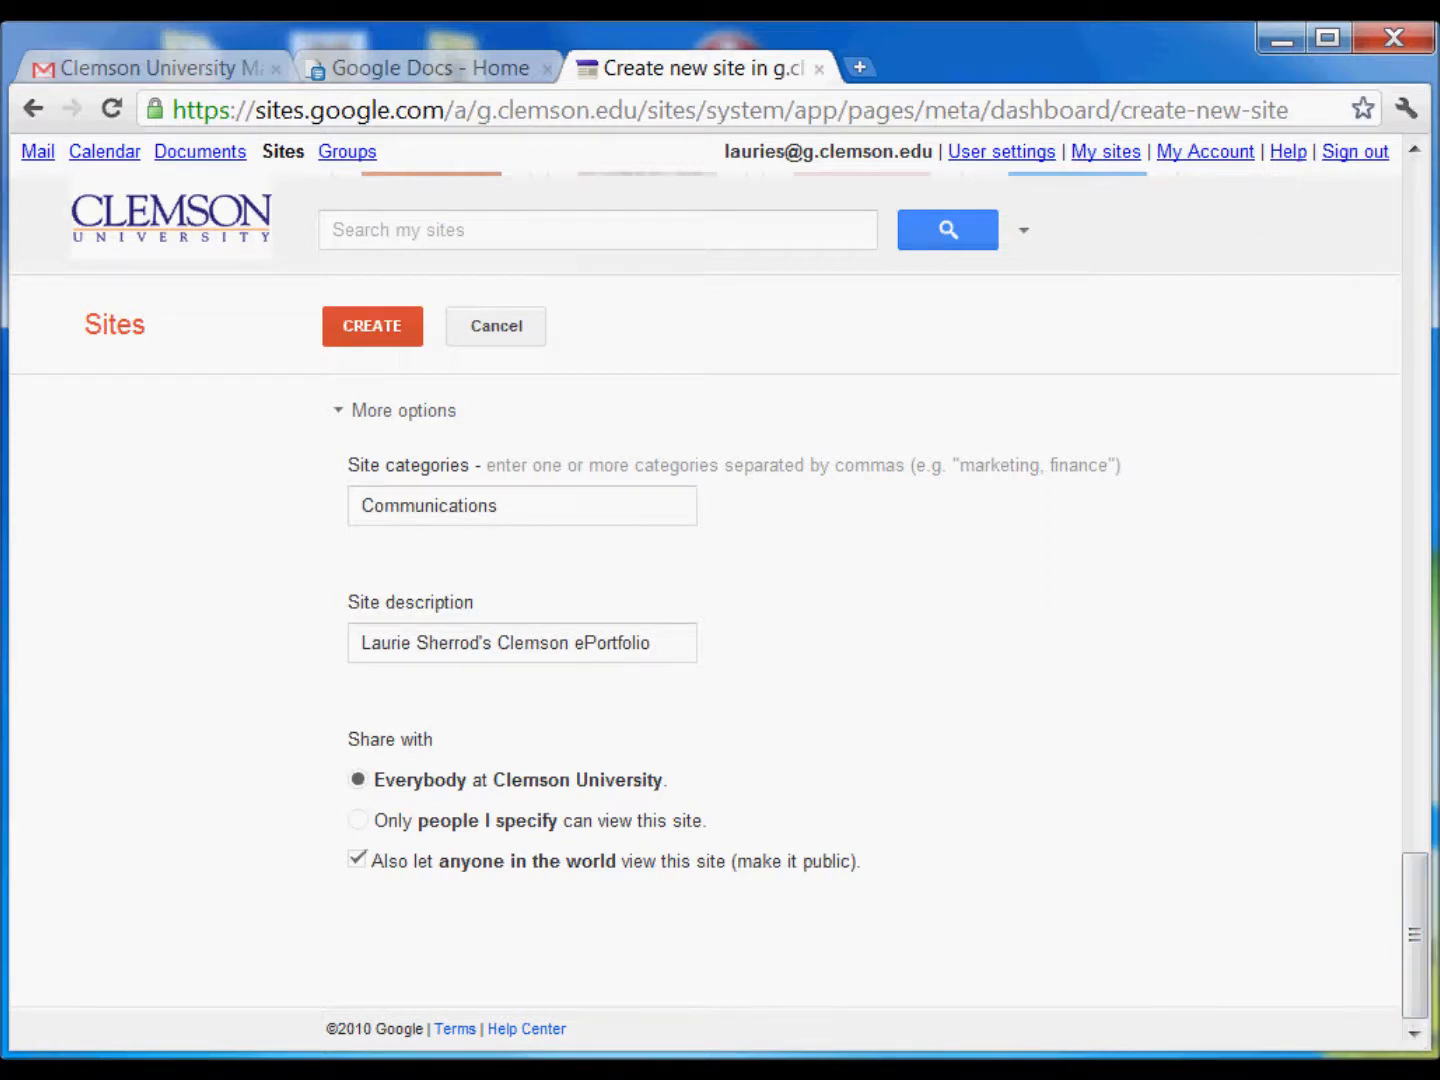
left_click(372, 328)
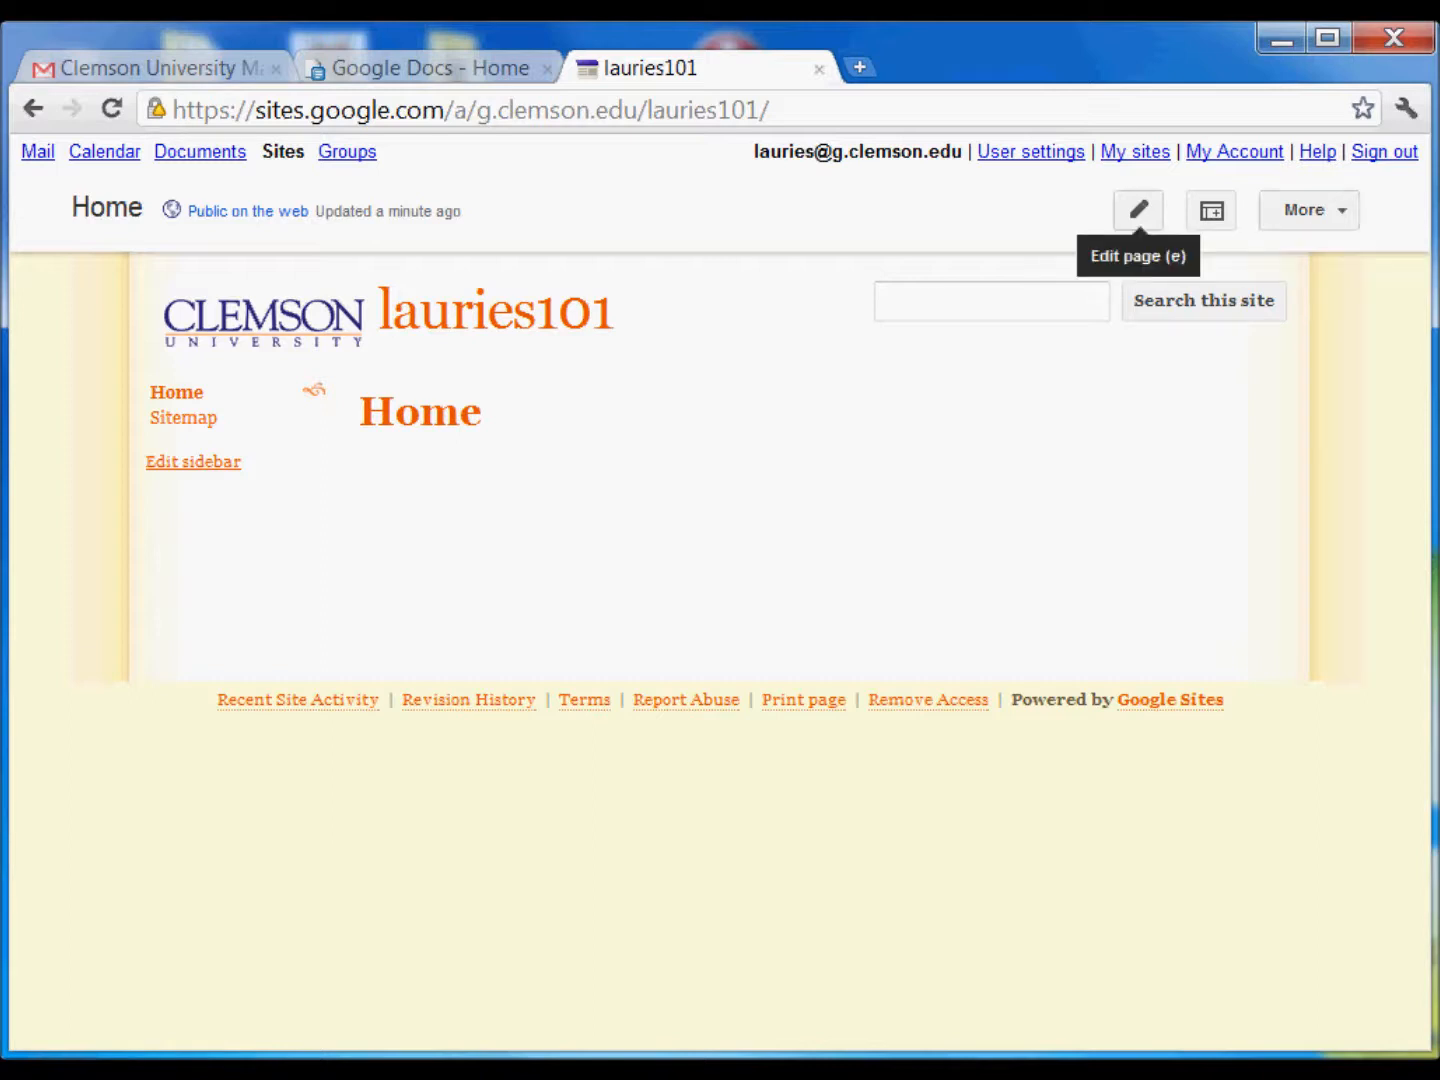
Step: Open the Home page for editing and apply the Two column layout
left_click(1139, 210)
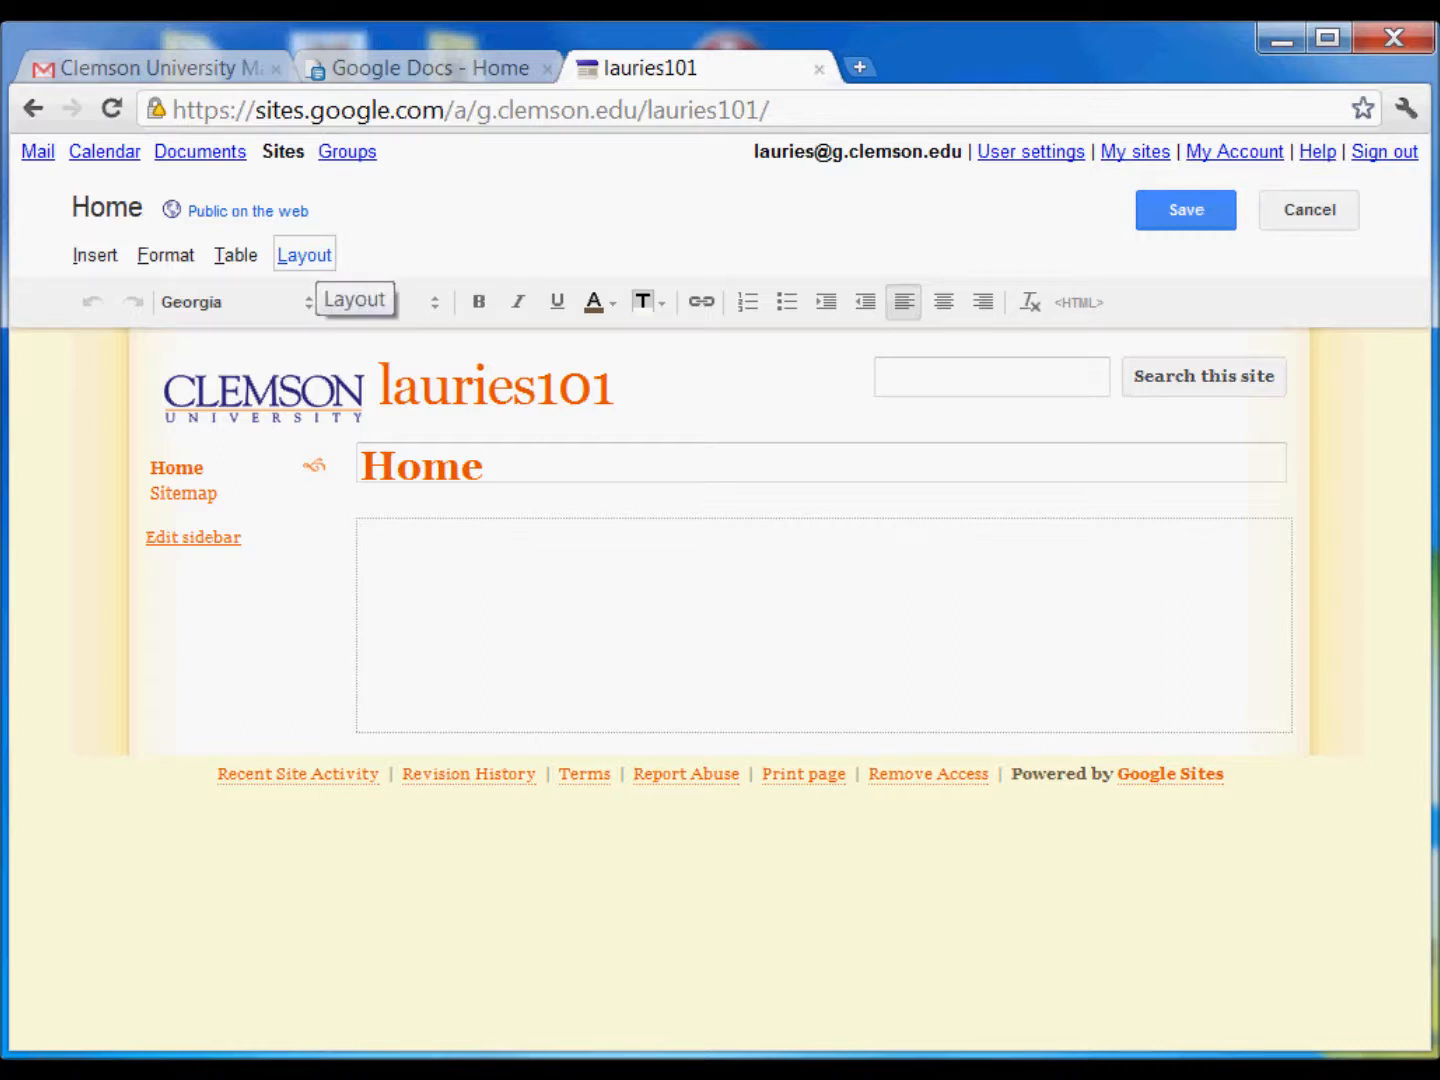
left_click(304, 255)
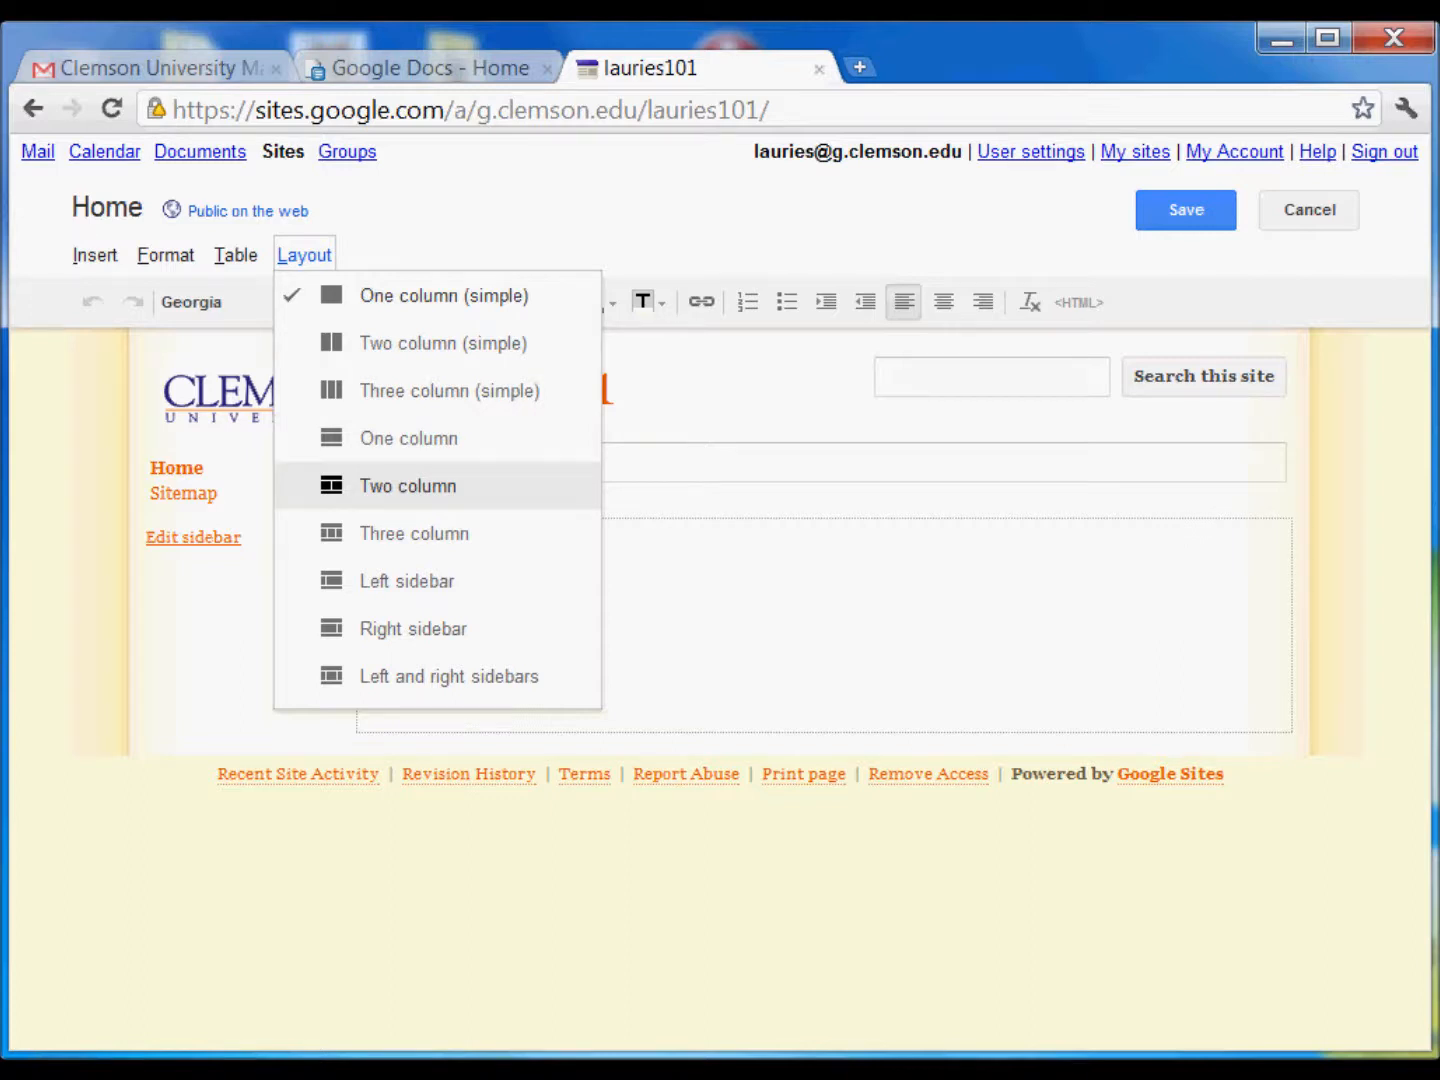
left_click(408, 485)
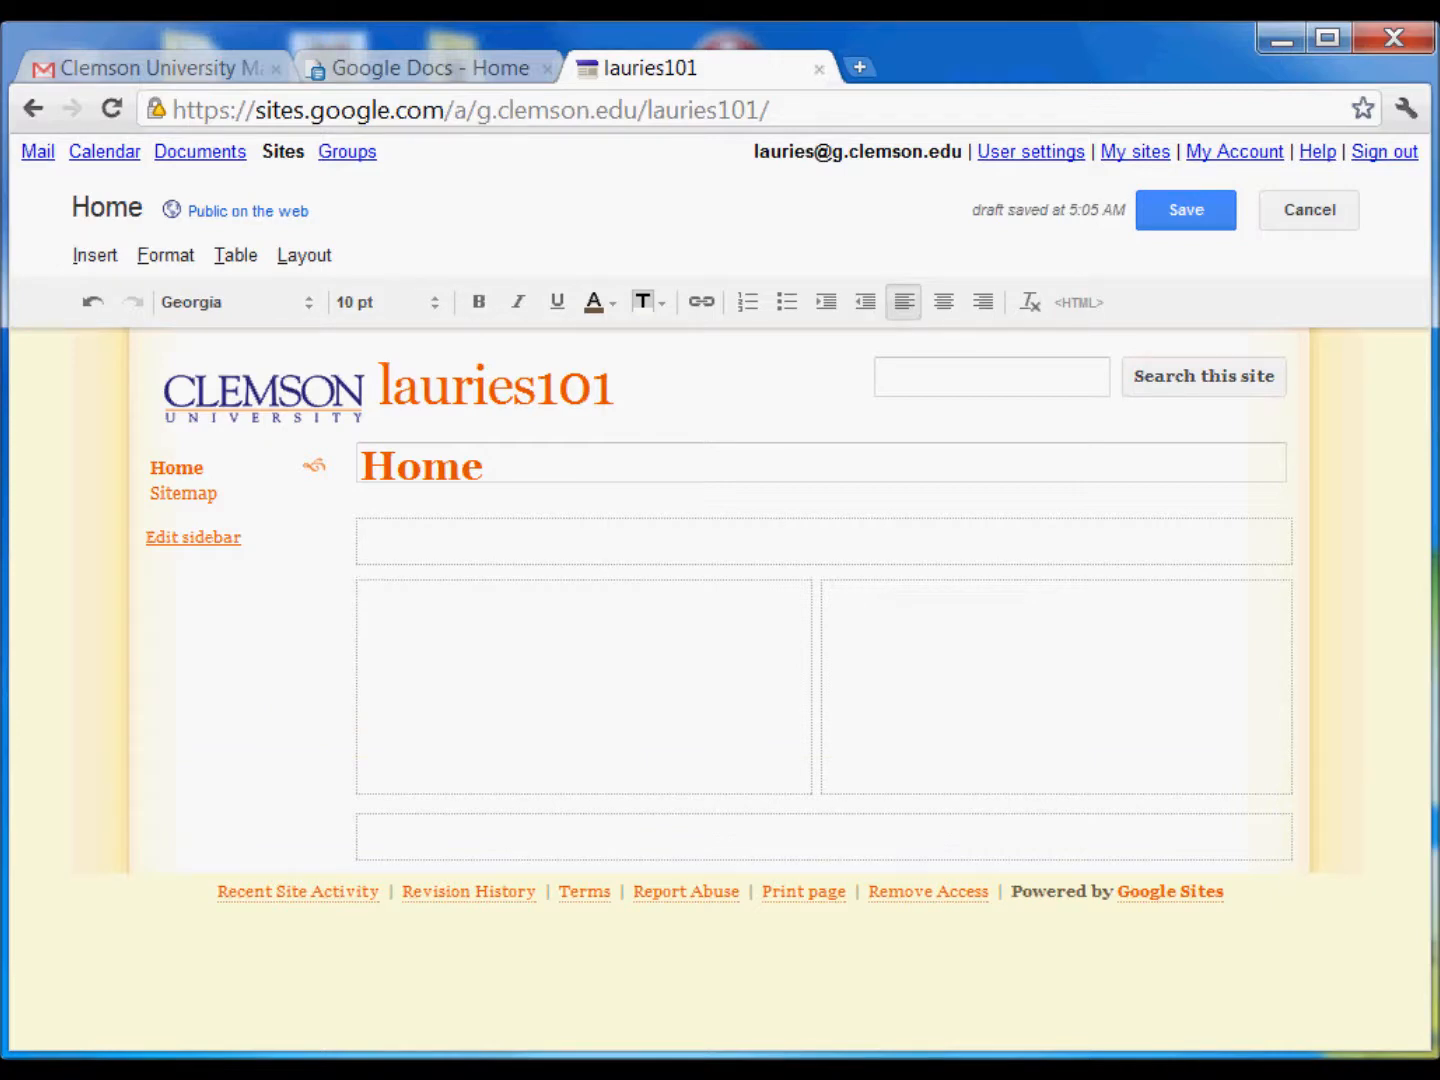
Step: Place the cursor in the right-hand column of the Home page and open the Add an Image dialog
left_click(826, 595)
left_click(94, 256)
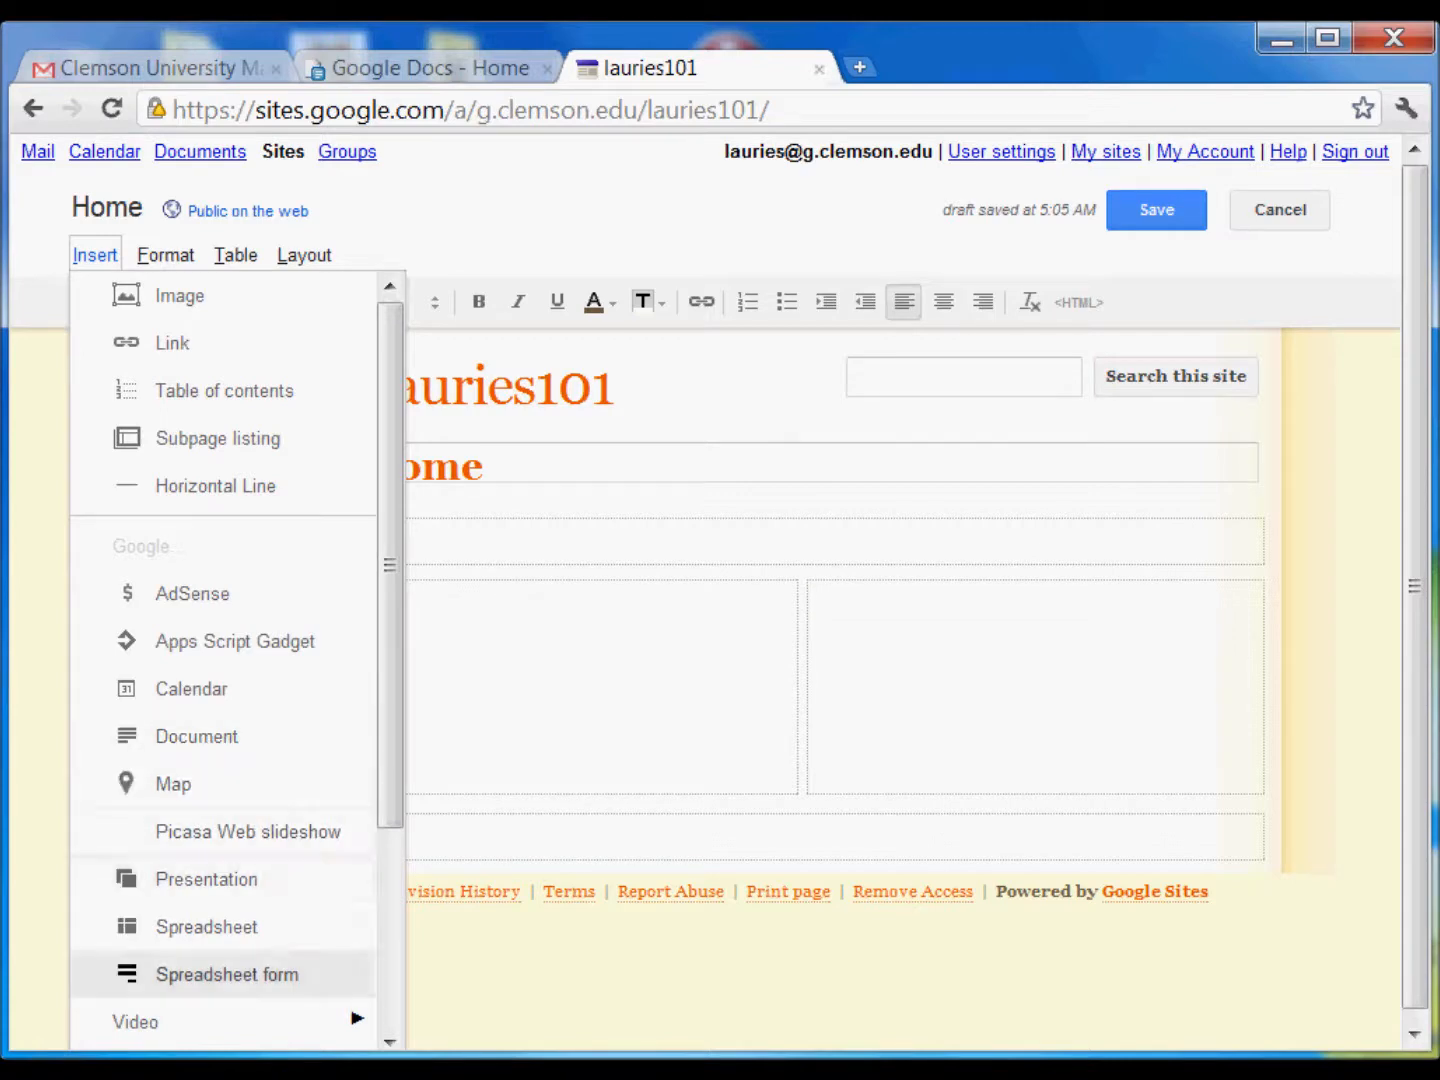
mouse_move(150, 1022)
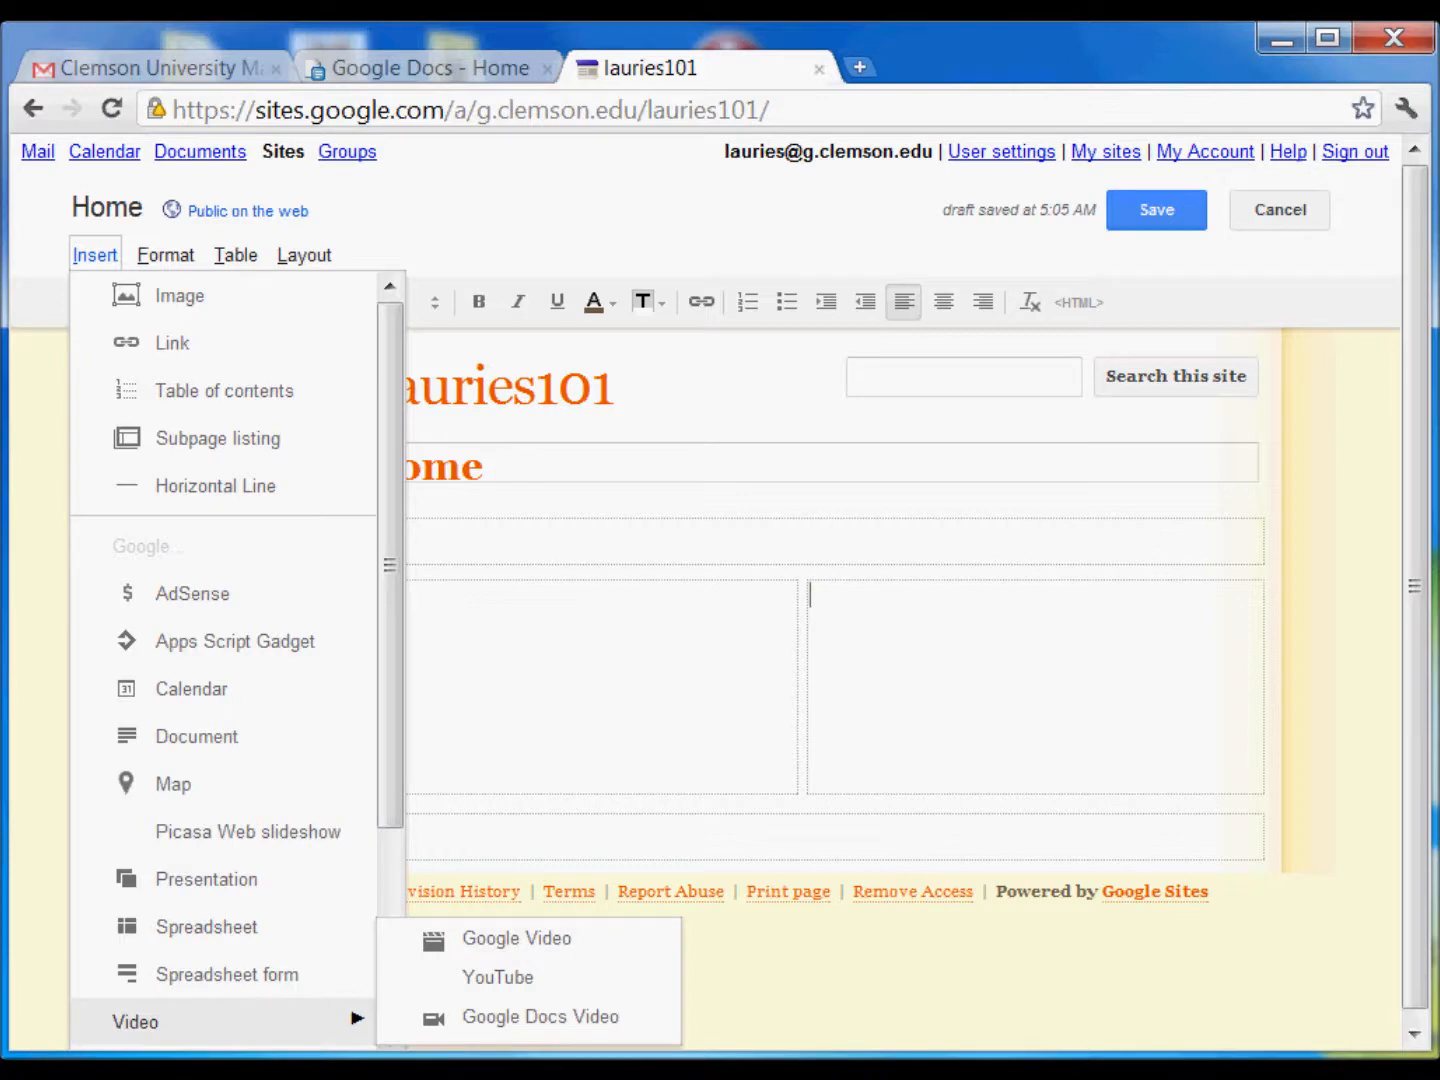
left_click_drag(390, 680, 390, 763)
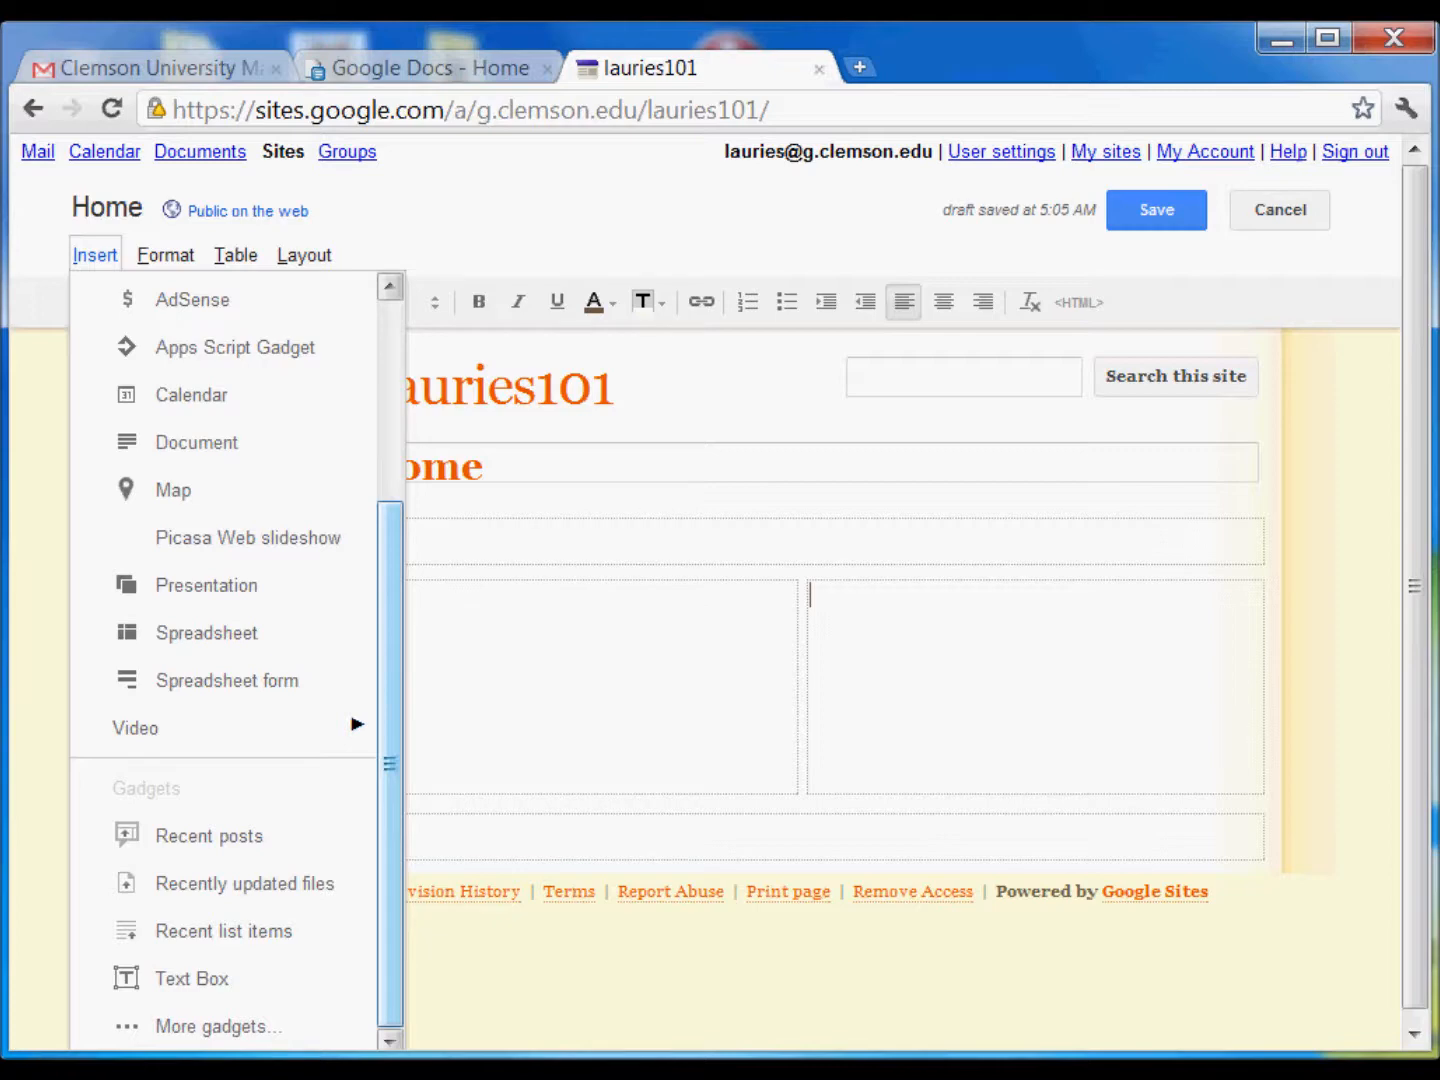
left_click_drag(391, 764, 391, 564)
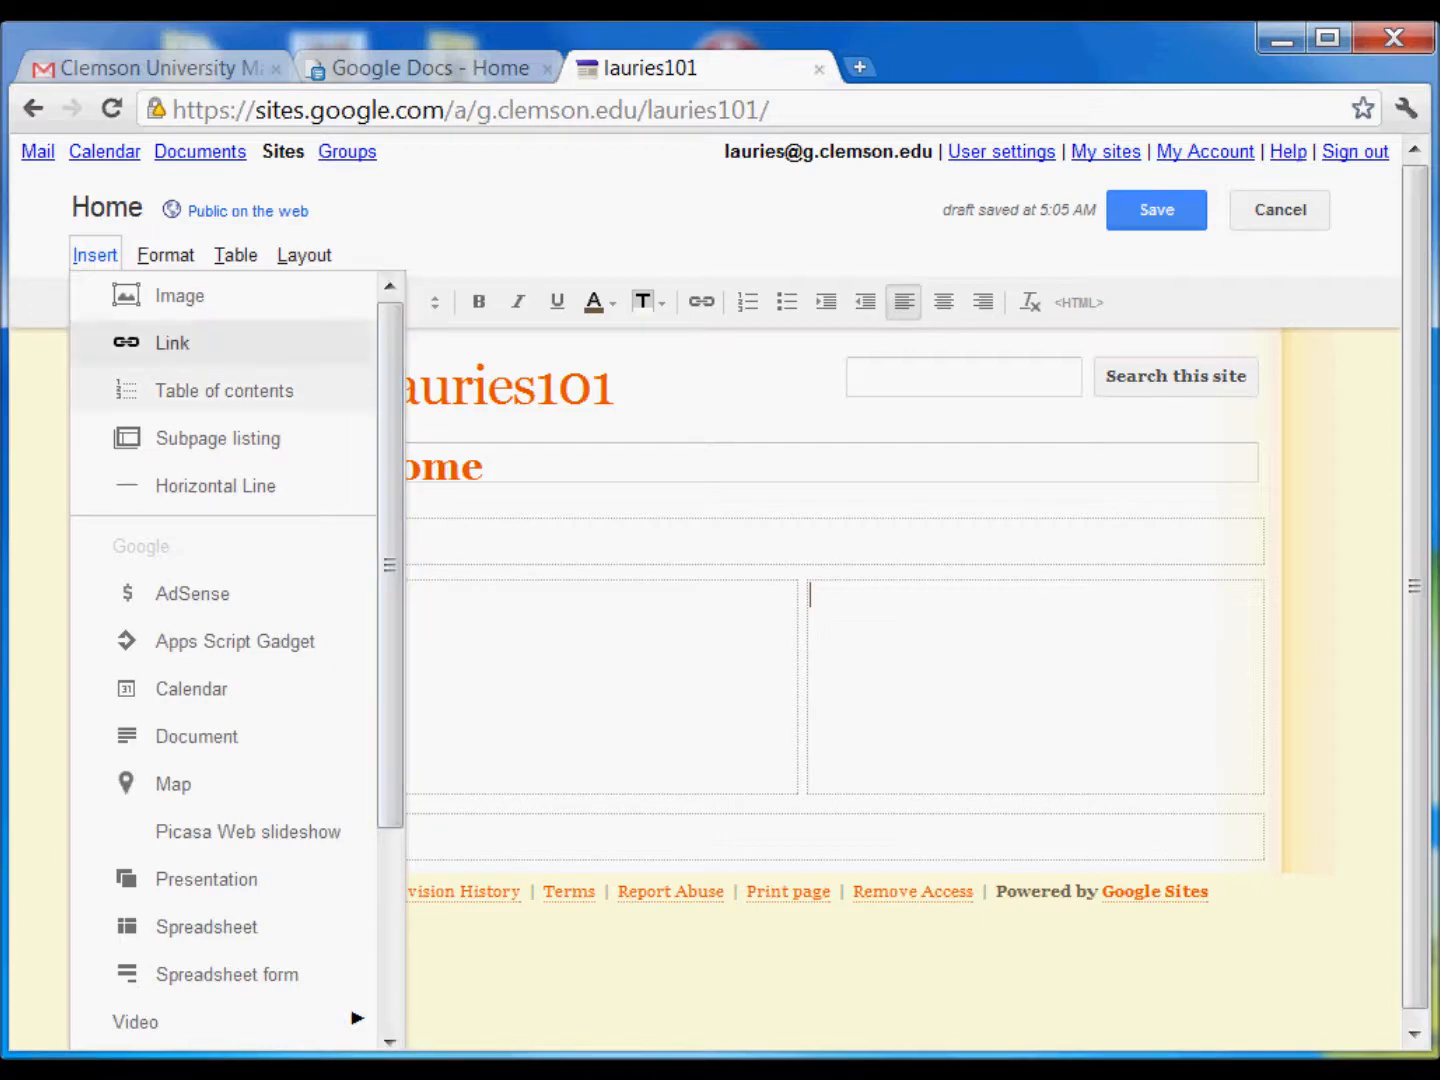
left_click(180, 294)
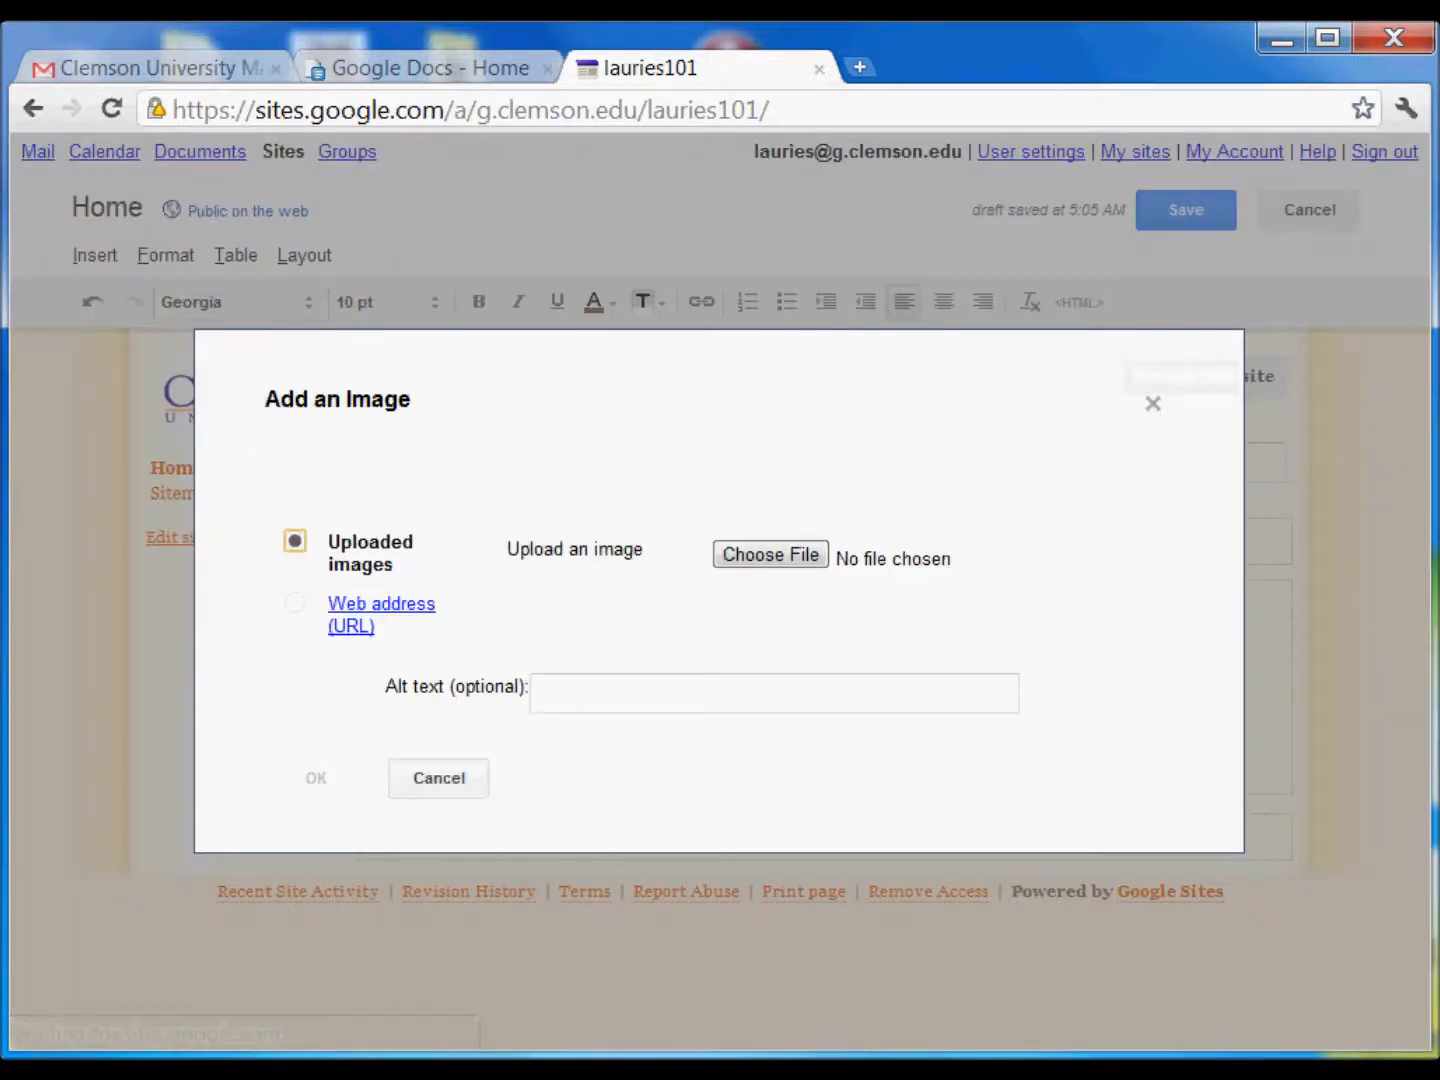
Step: Upload the laurie991 photo from the Pictures library, insert it in the right-hand column and set its size to medium (M)
left_click(771, 555)
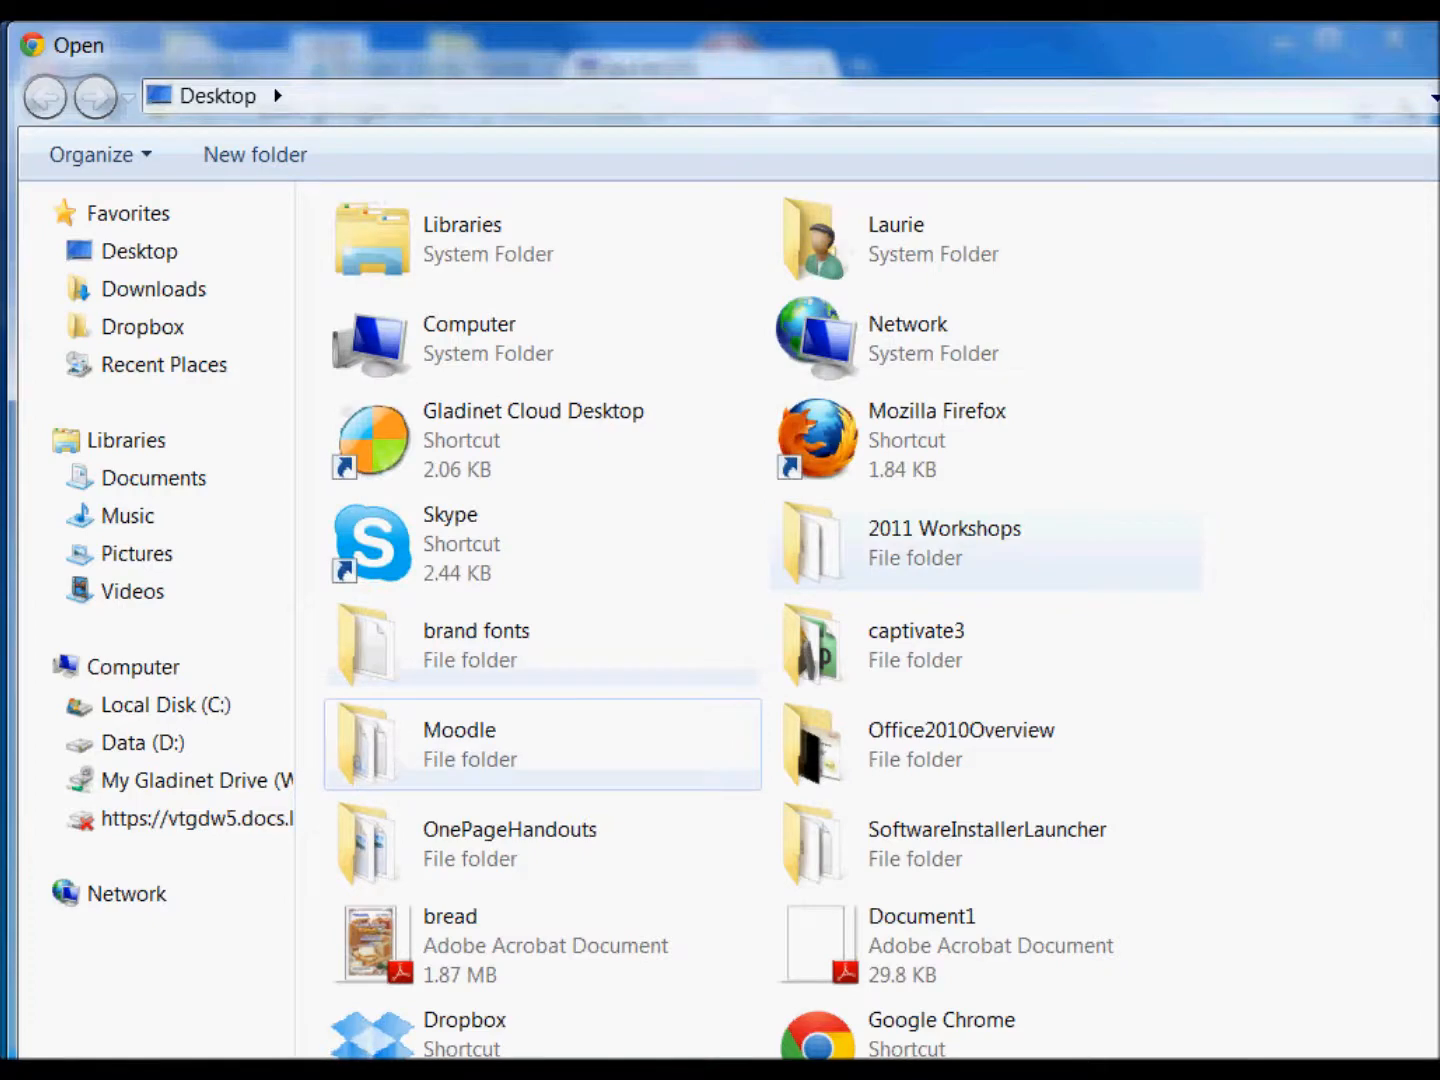
left_click(136, 554)
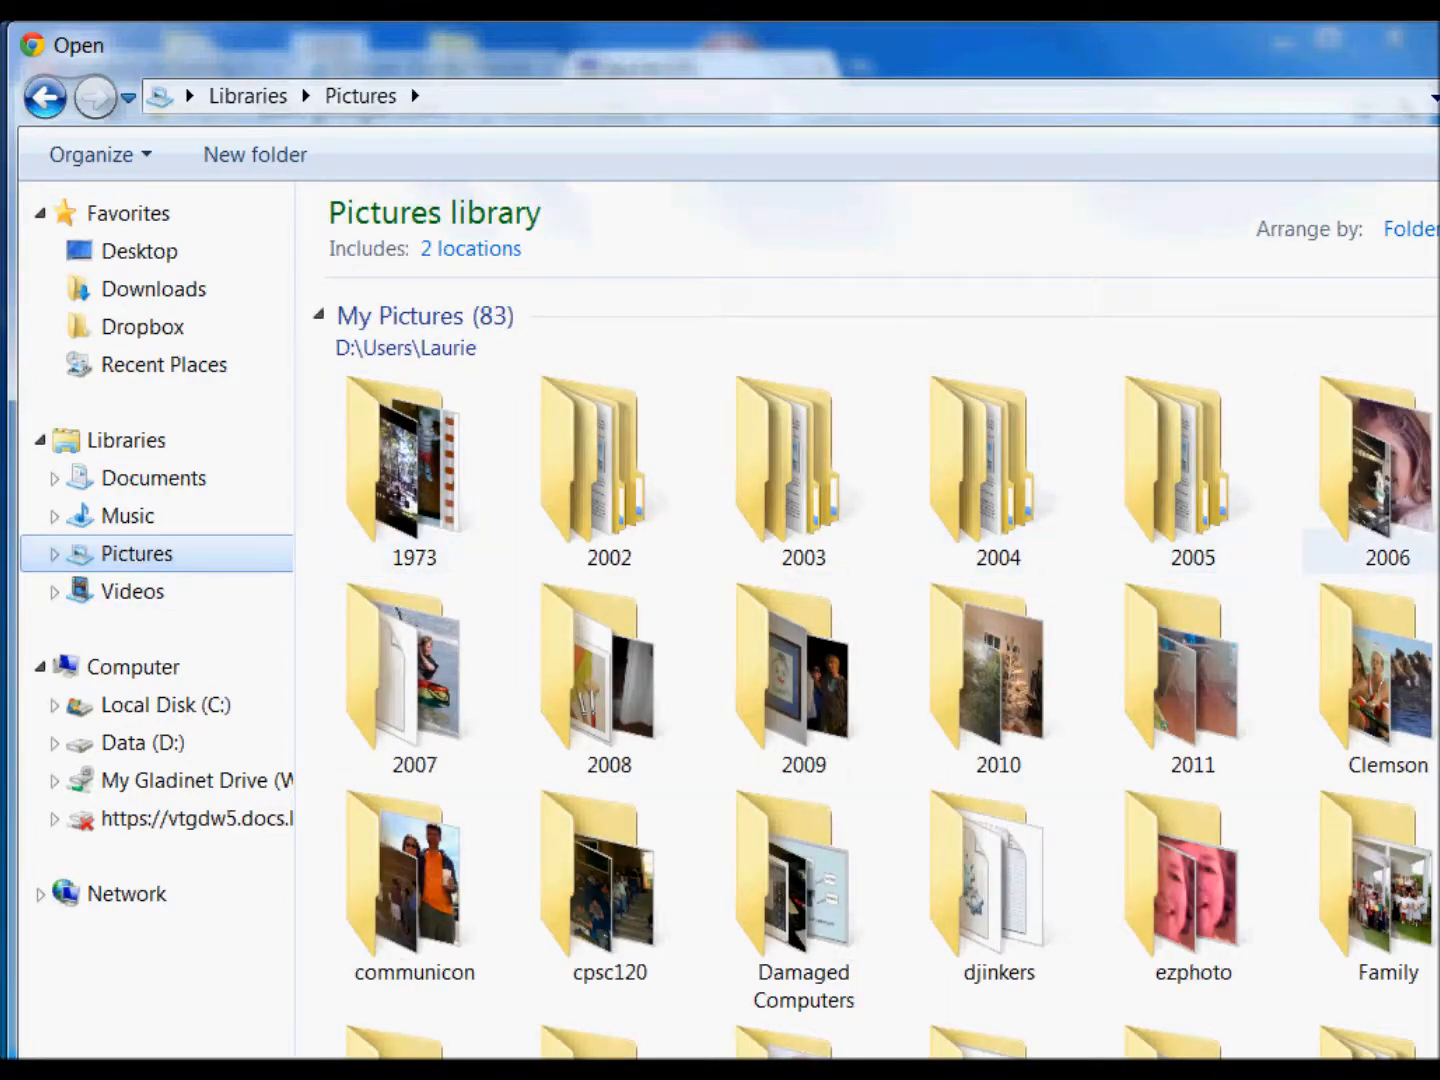
scroll(1149, 429, "down", 15)
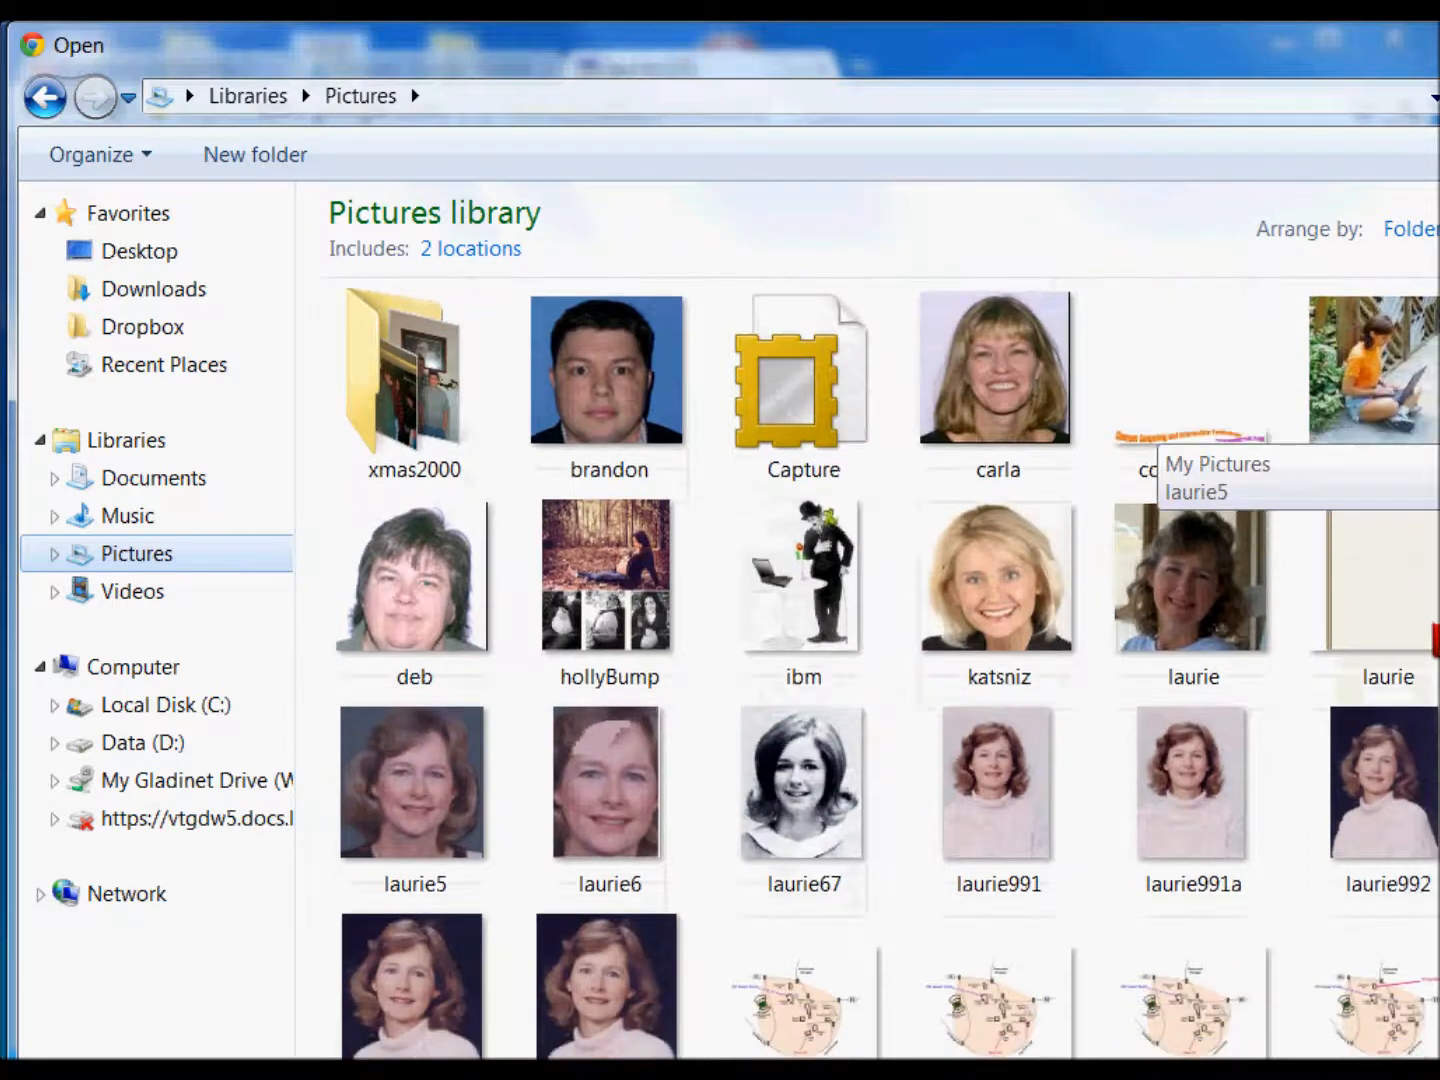
scroll(1150, 440, "down", 1)
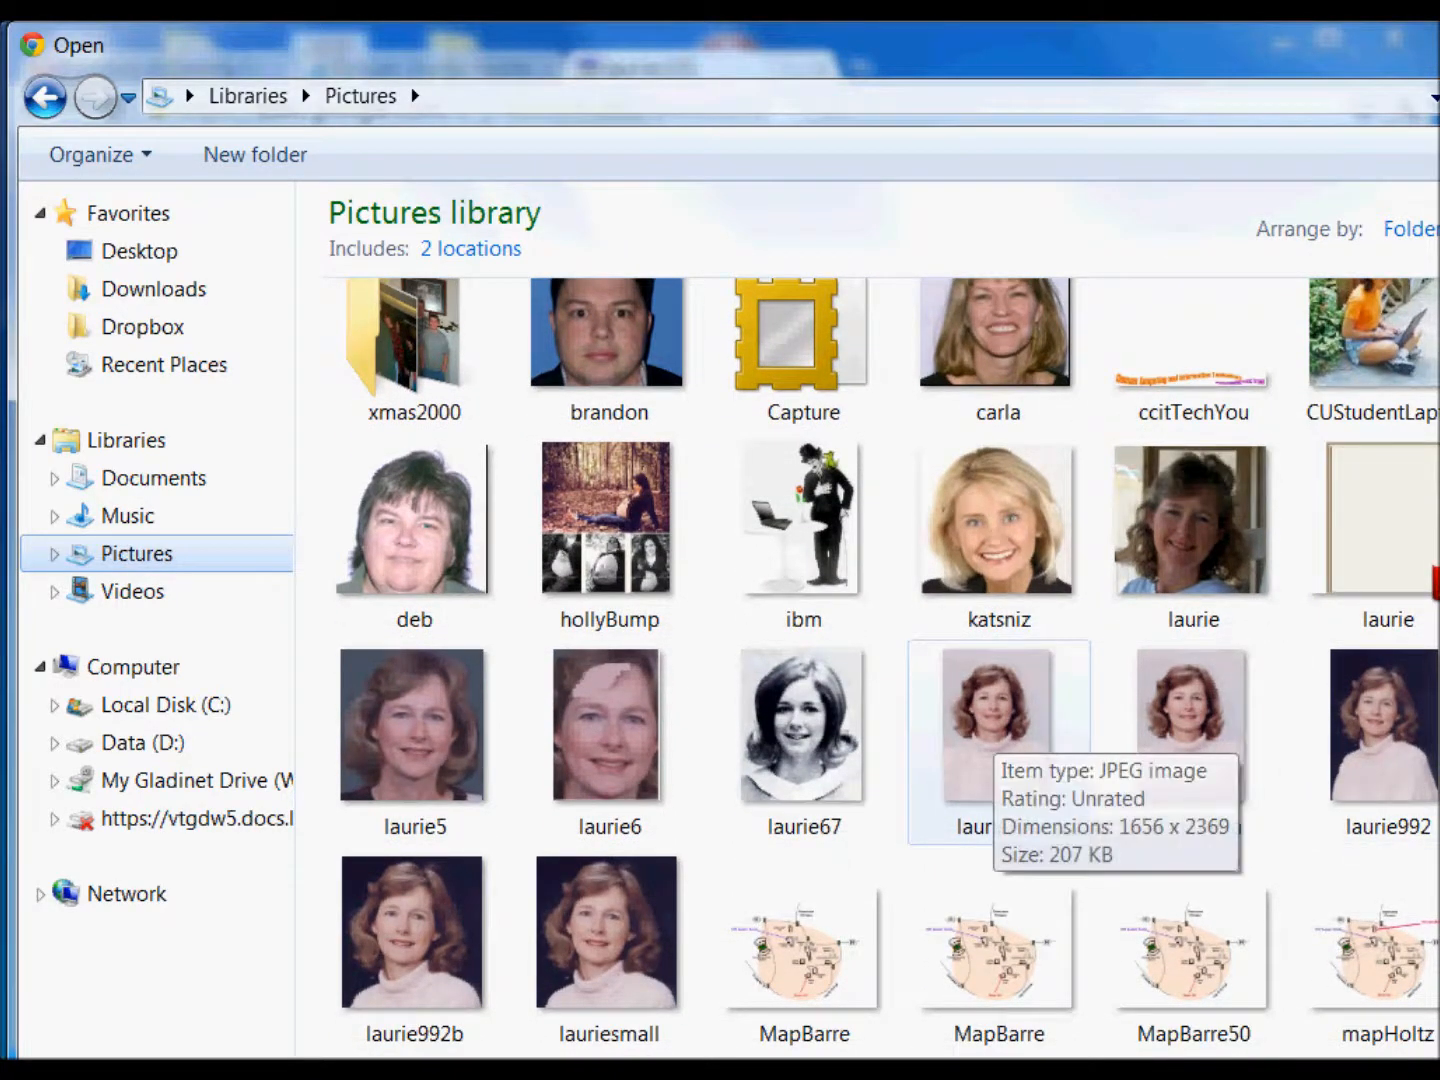
left_click(1384, 741)
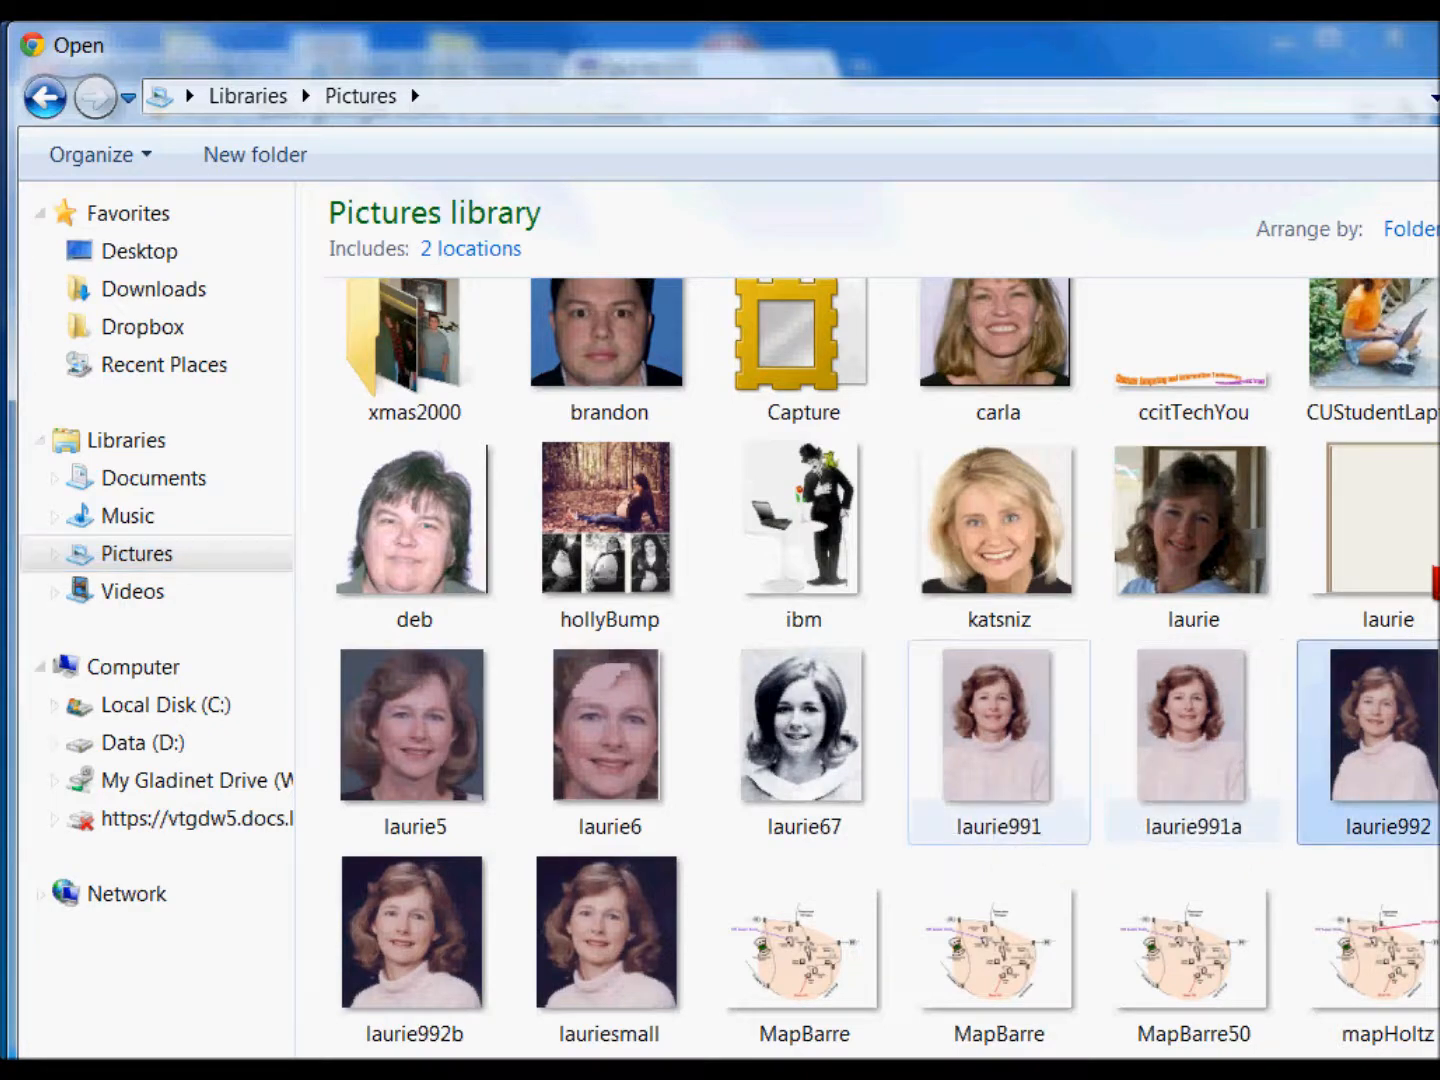
left_click(998, 741)
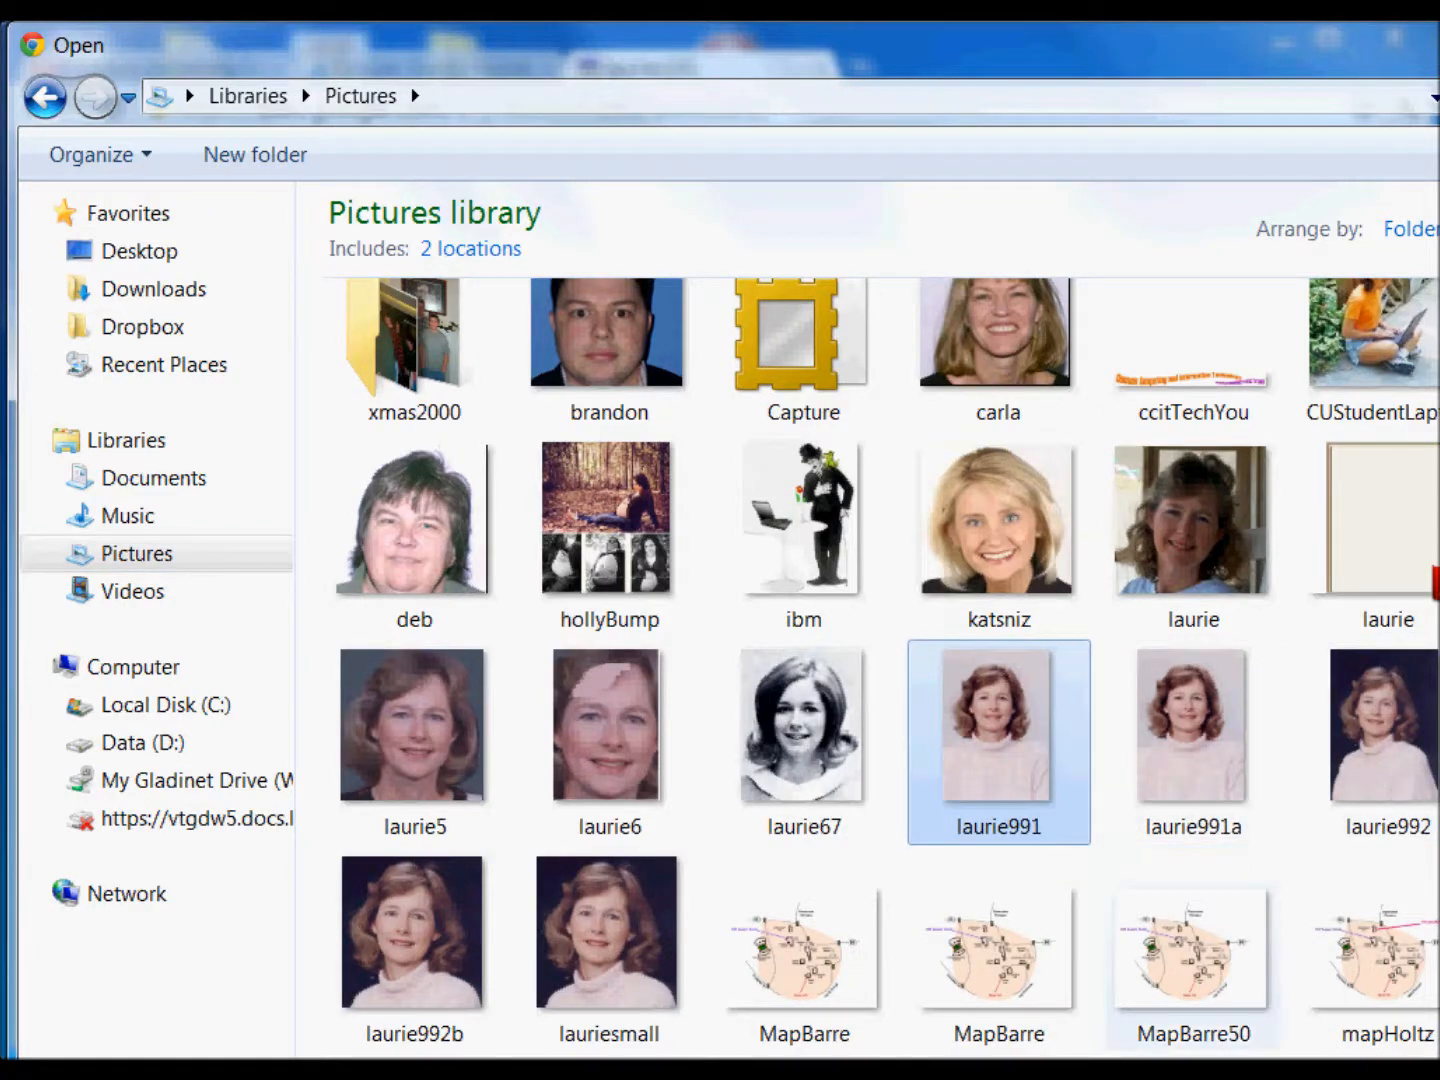
left_click(1290, 1056)
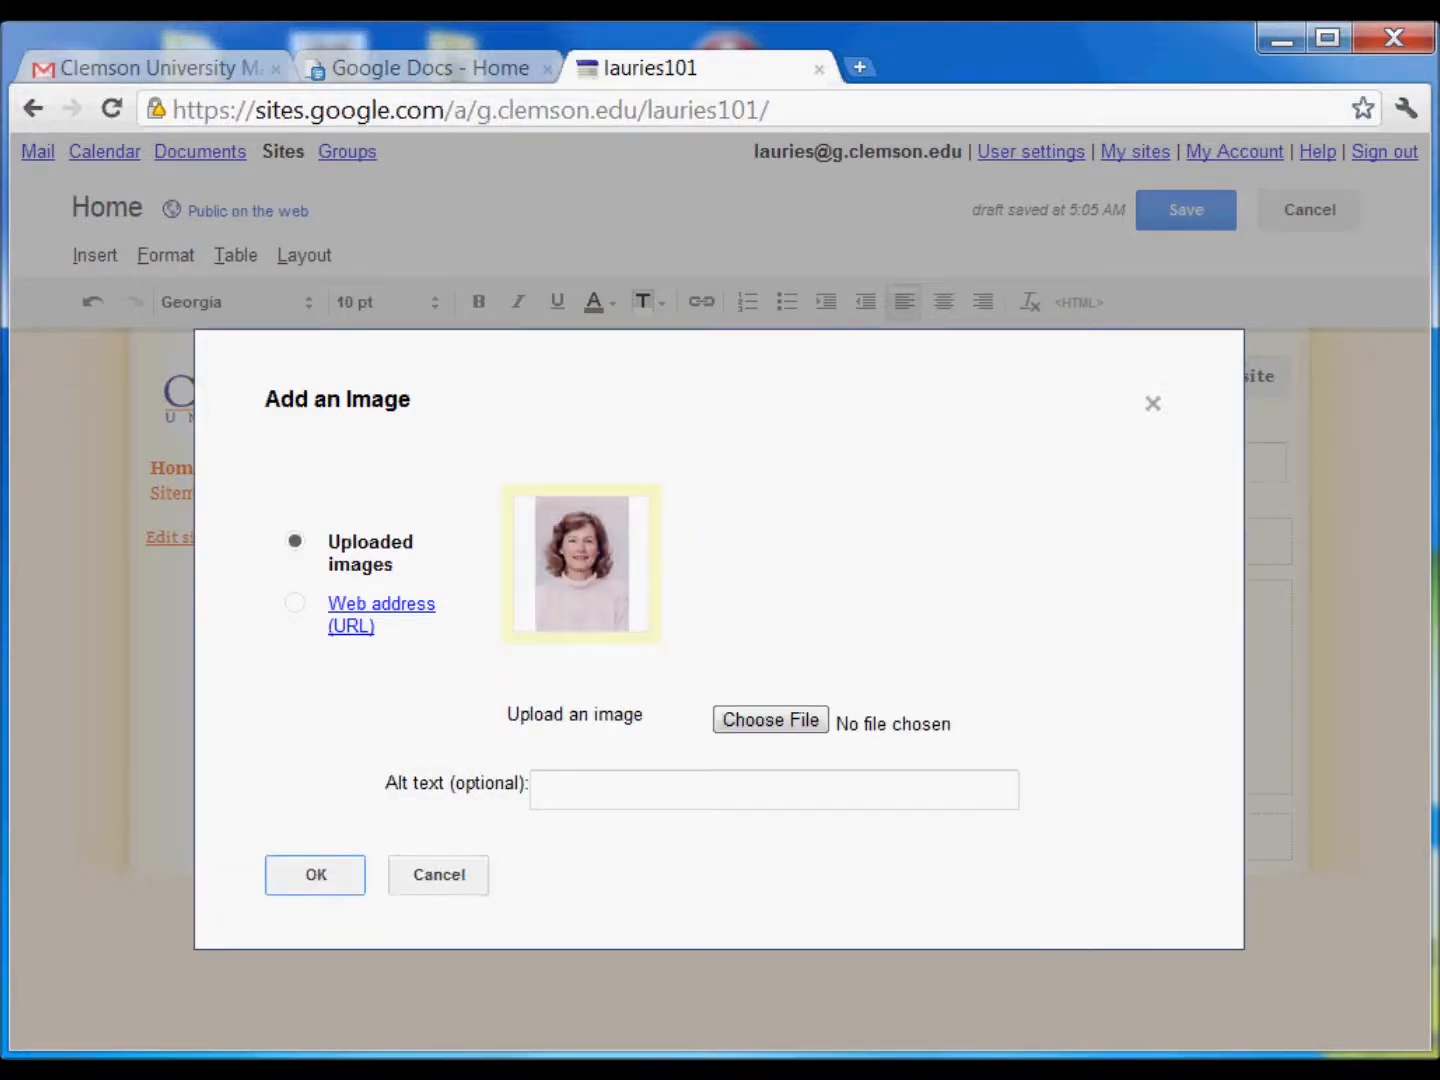
key("Return")
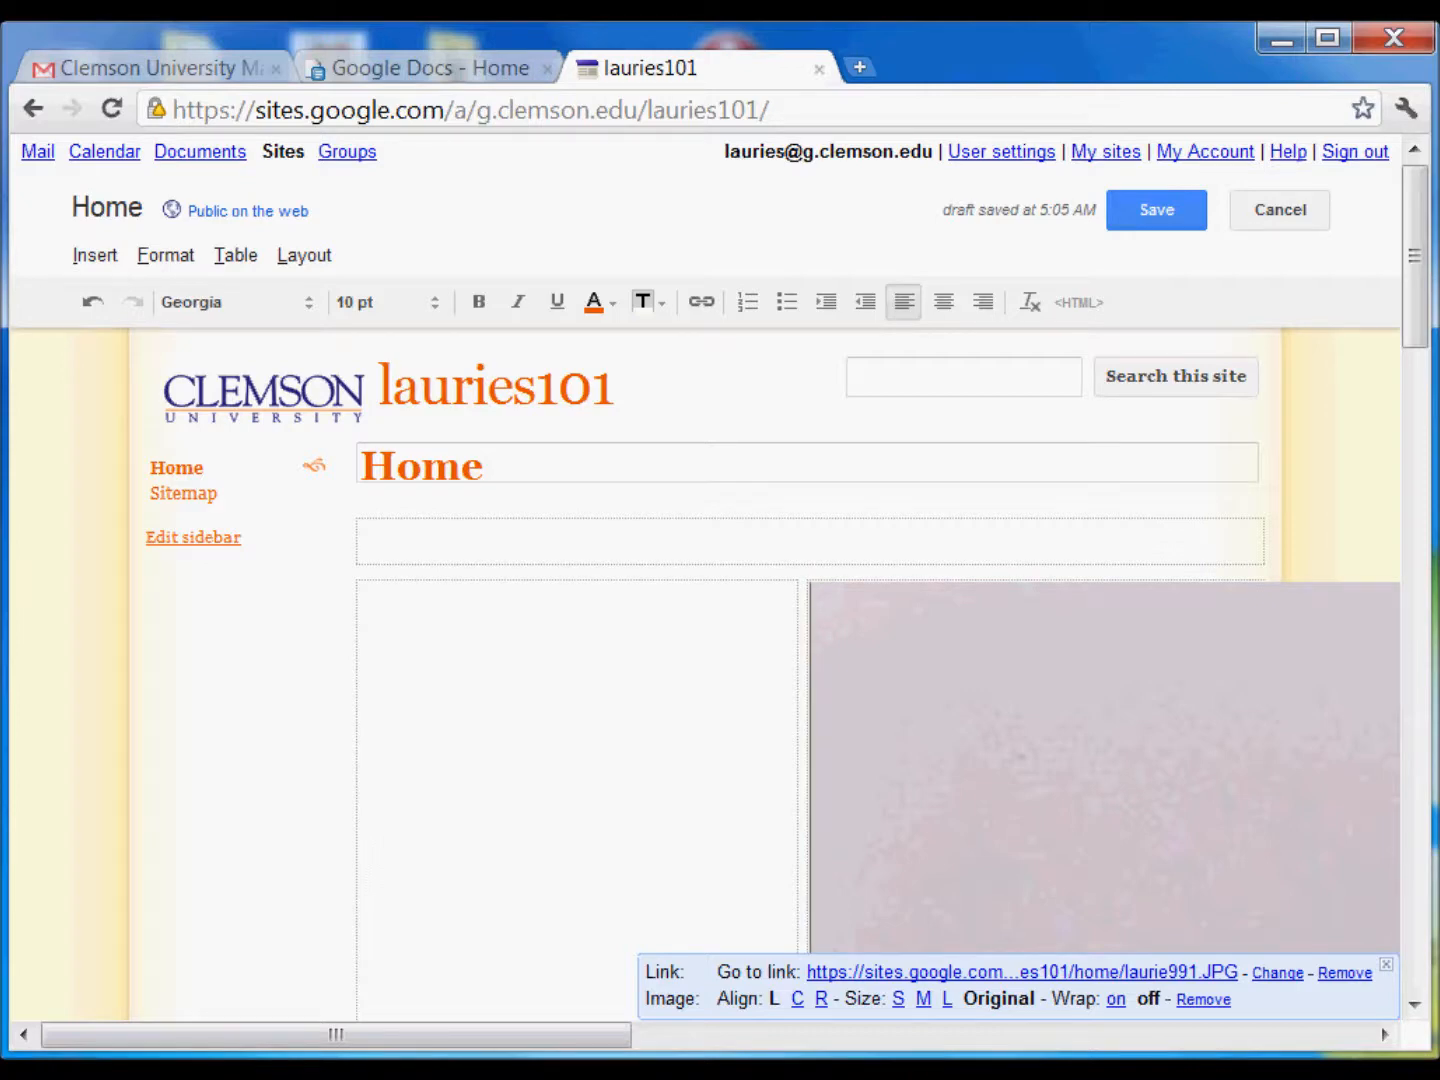
left_click(898, 998)
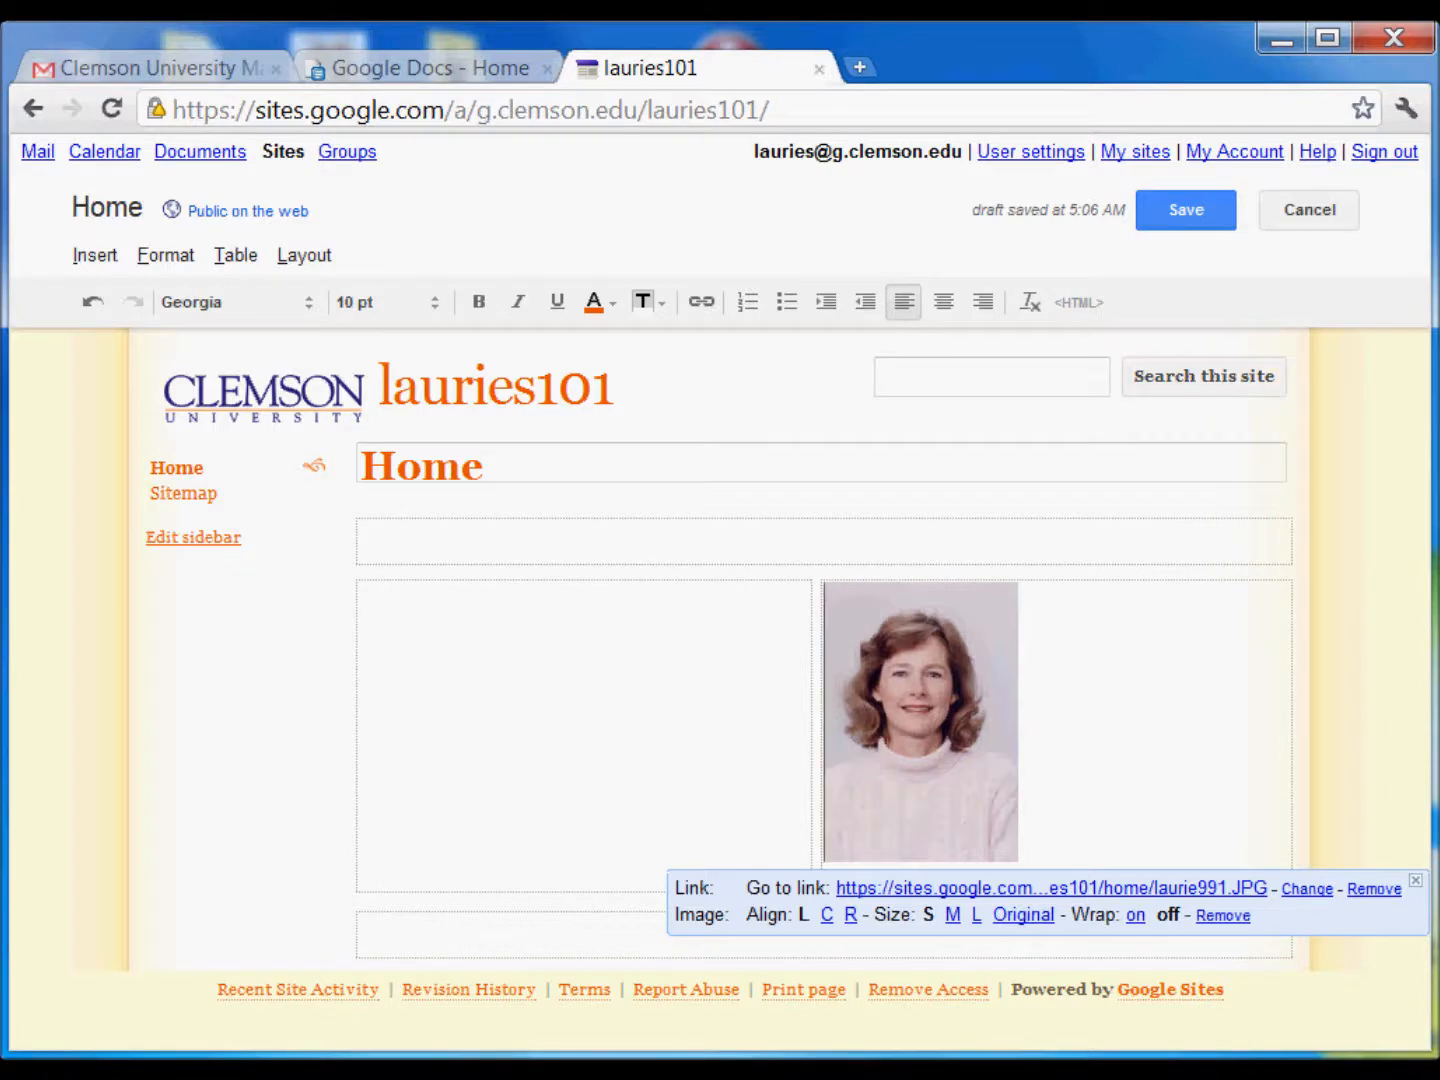
left_click(952, 913)
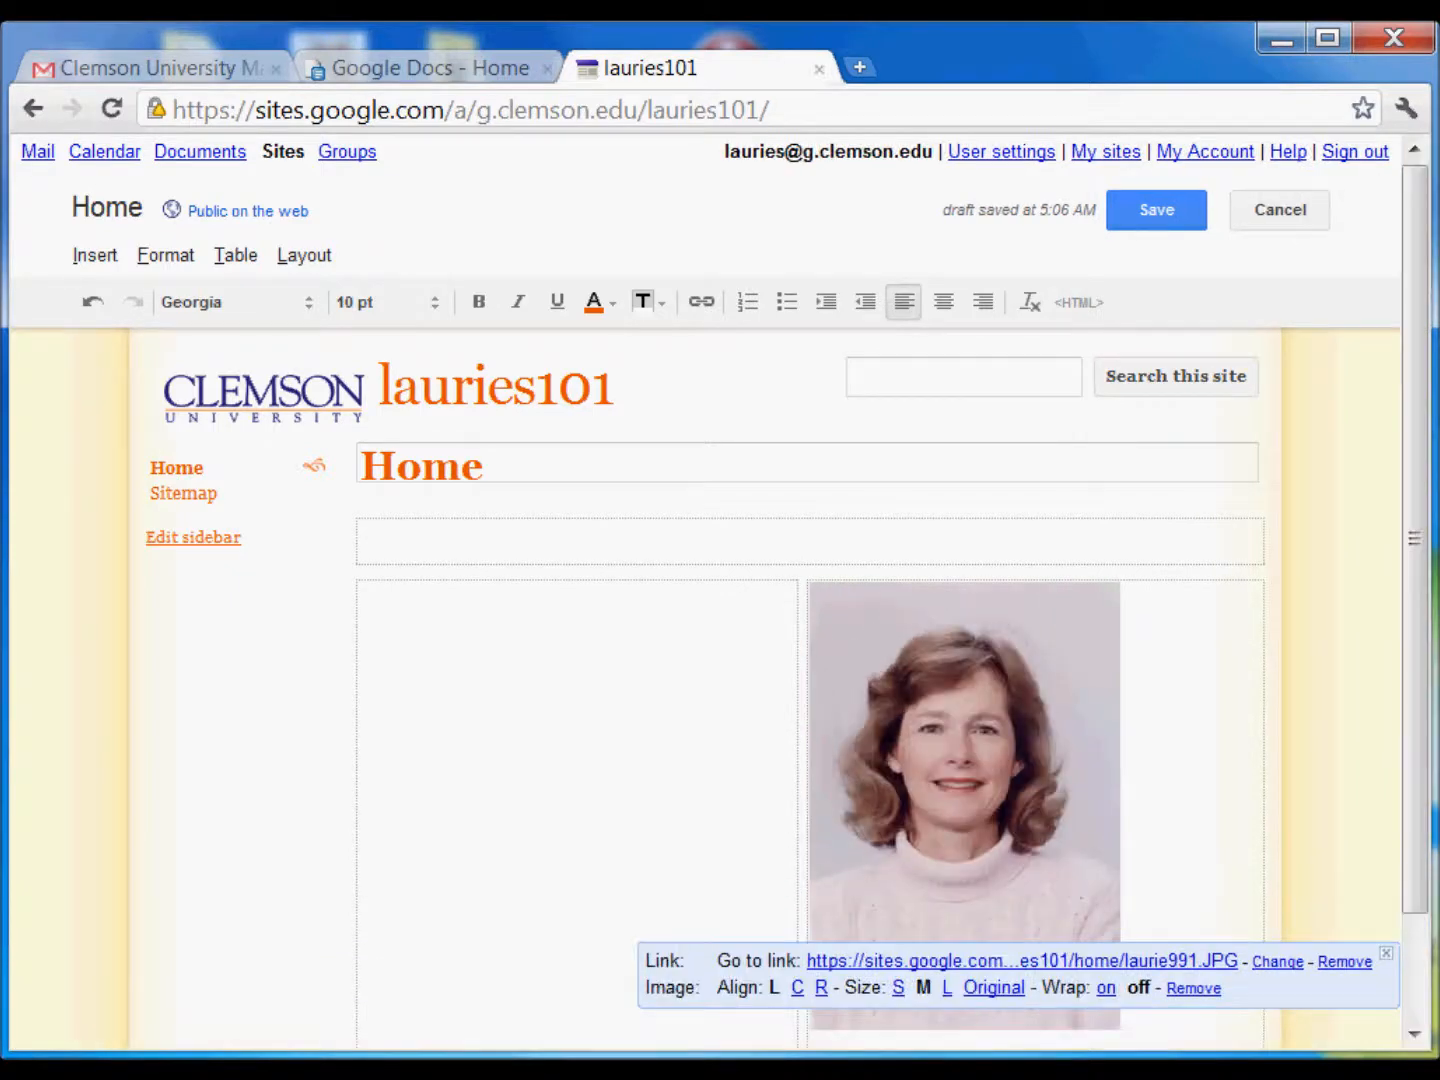